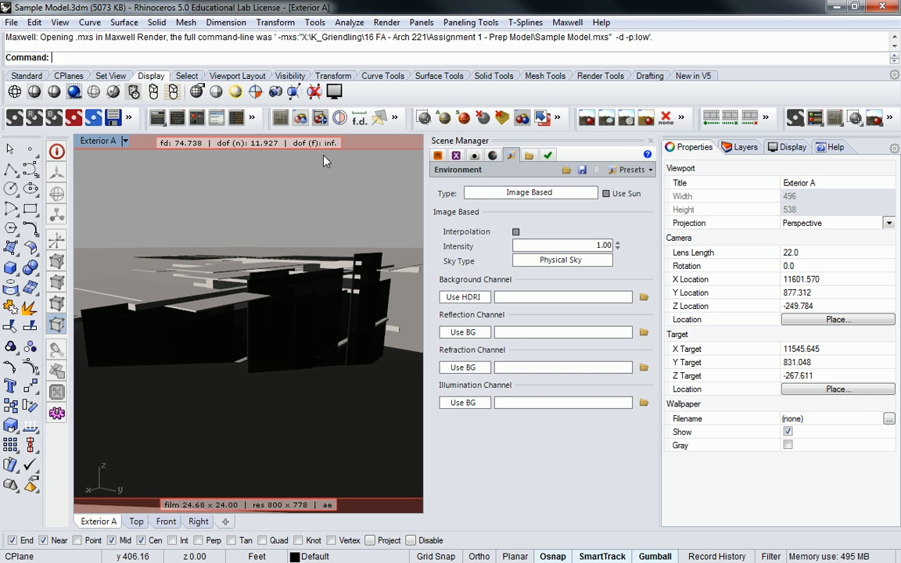
# Switch to the four-viewport layout and frame the ocean surface in the Top viewport
pyautogui.doubleClick(99, 145)
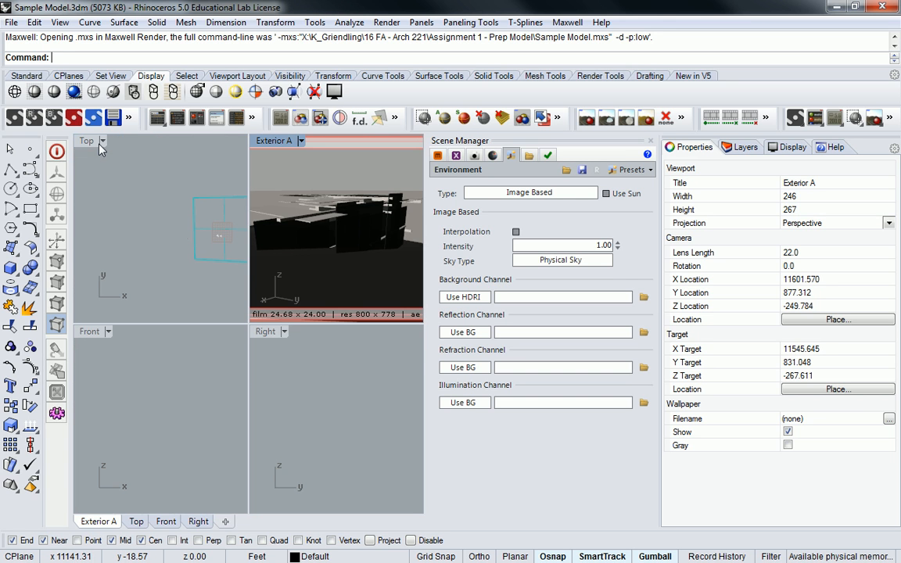
pyautogui.moveTo(206, 180); pyautogui.dragTo(152, 177, button='right')
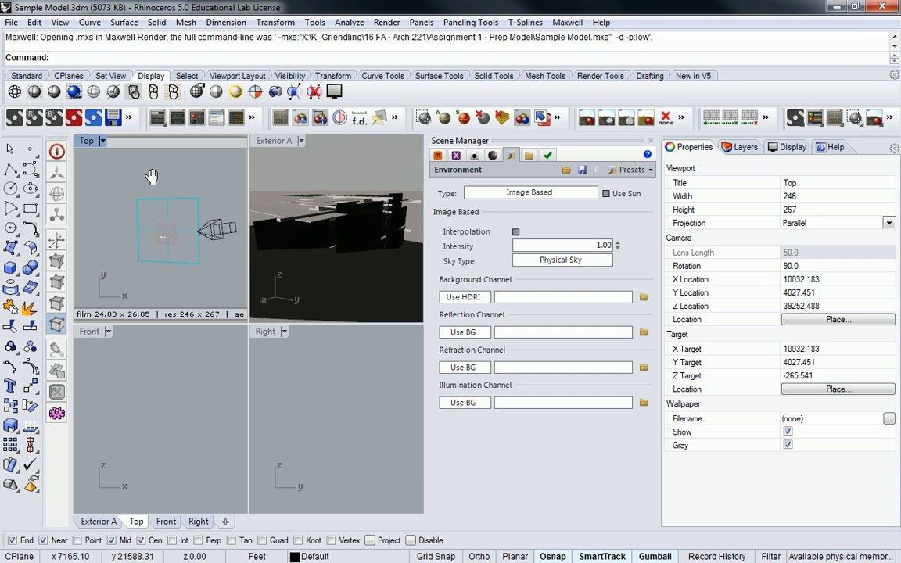
pyautogui.scroll(5, 169, 209)
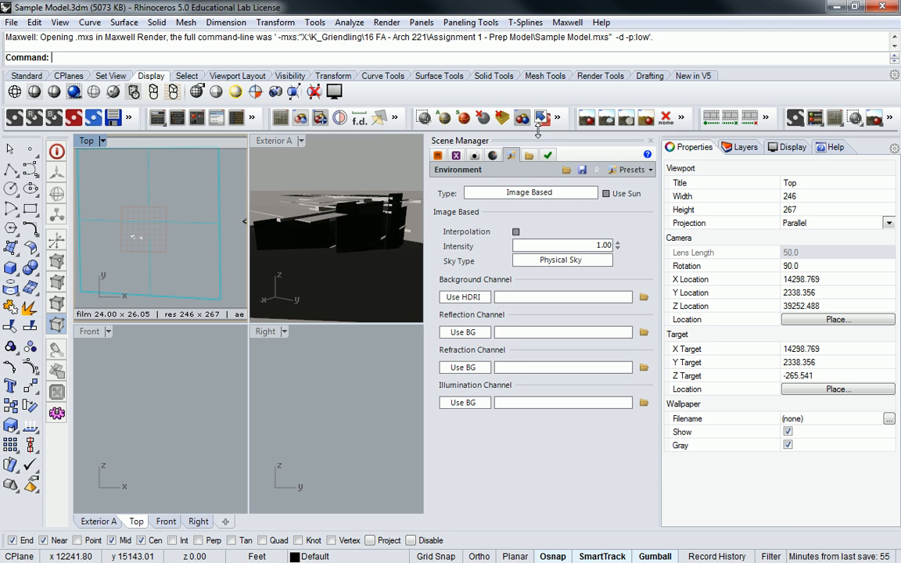
# Detach the Maxwell Functions toolbar so the Create Maxwell Sea command is directly accessible
pyautogui.click(559, 119)
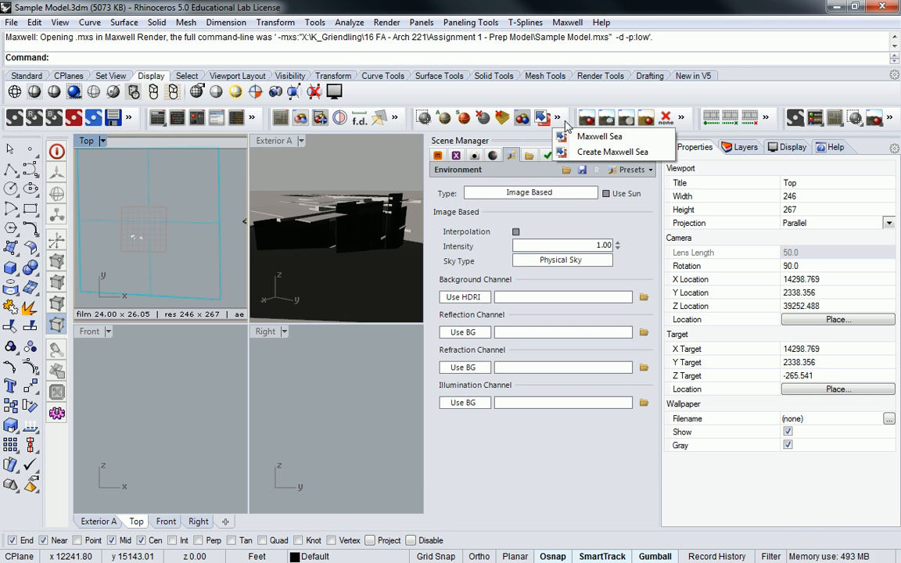
pyautogui.moveTo(574, 118); pyautogui.dragTo(630, 117)
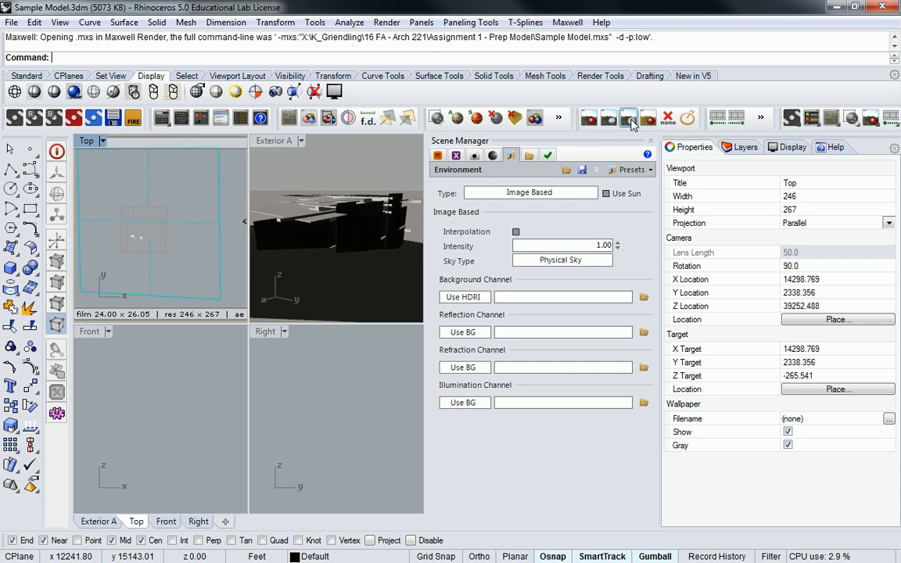
pyautogui.click(560, 118)
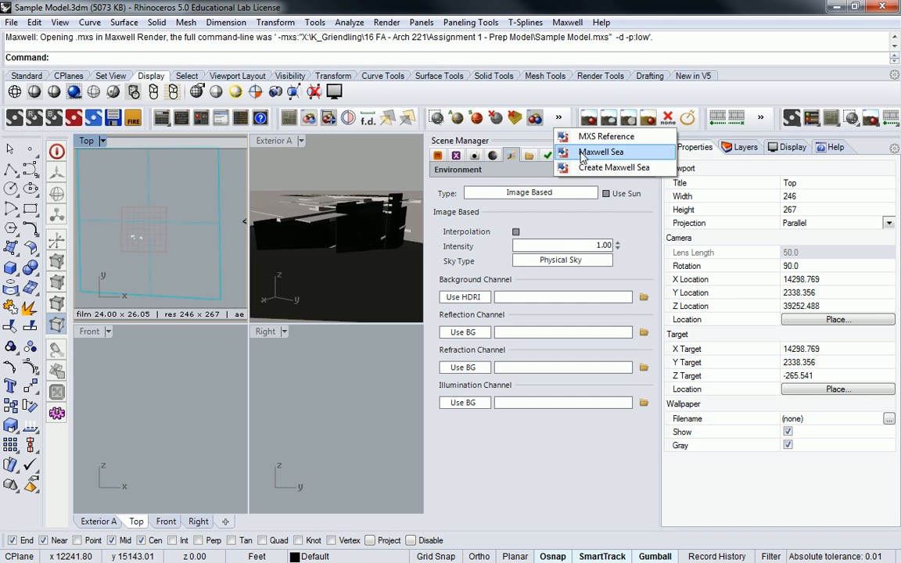
pyautogui.moveTo(427, 119); pyautogui.dragTo(412, 167)
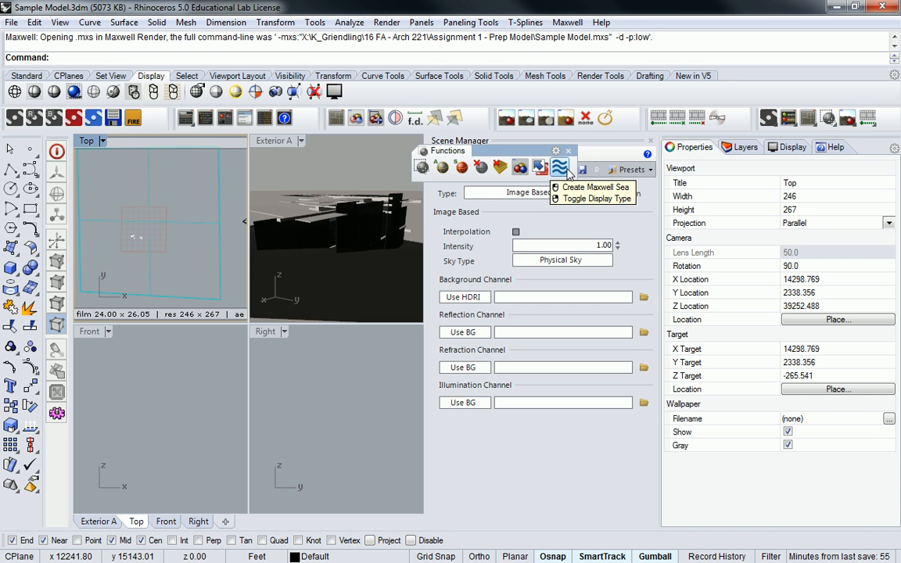
# Create a point-cloud Maxwell Sea with its Z size set to 10 m
pyautogui.click(566, 172)
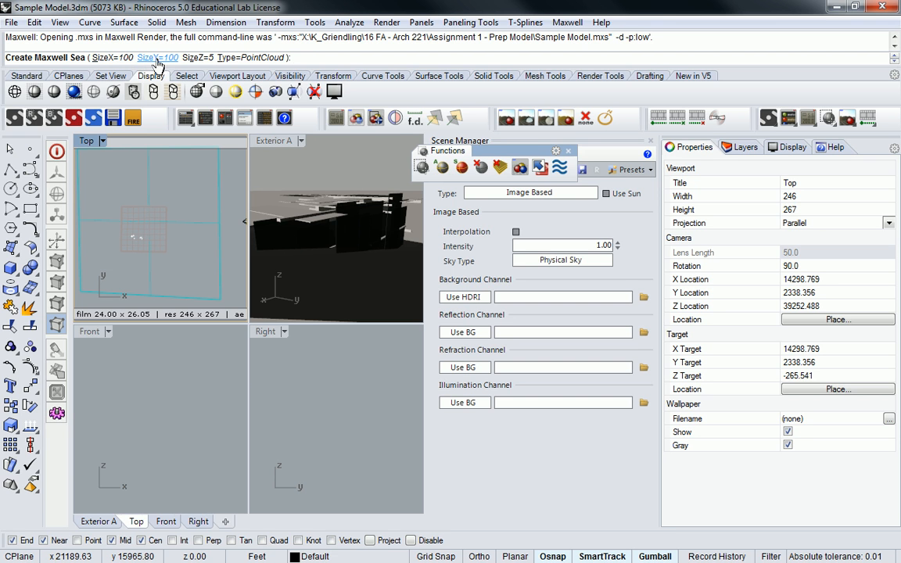
pyautogui.click(198, 58)
pyautogui.write('10')
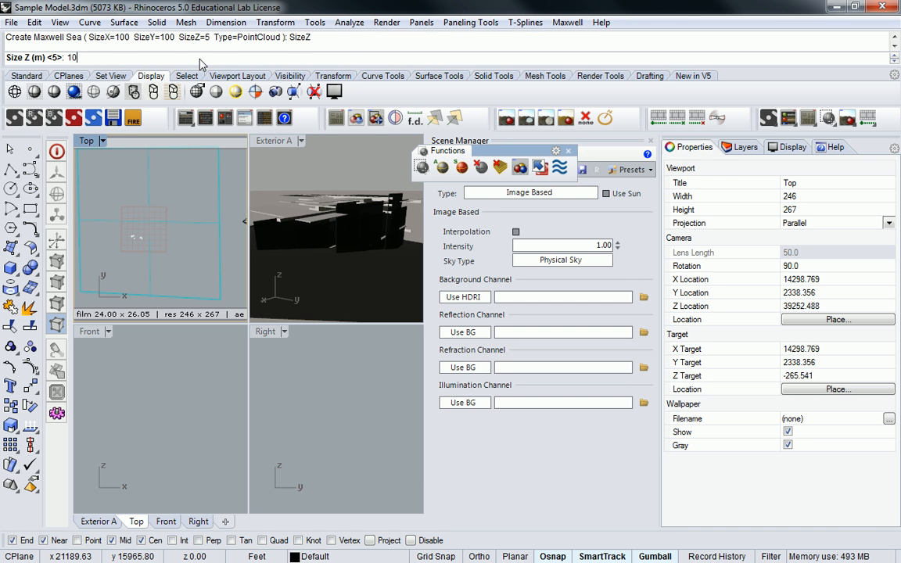
pyautogui.press('Return')
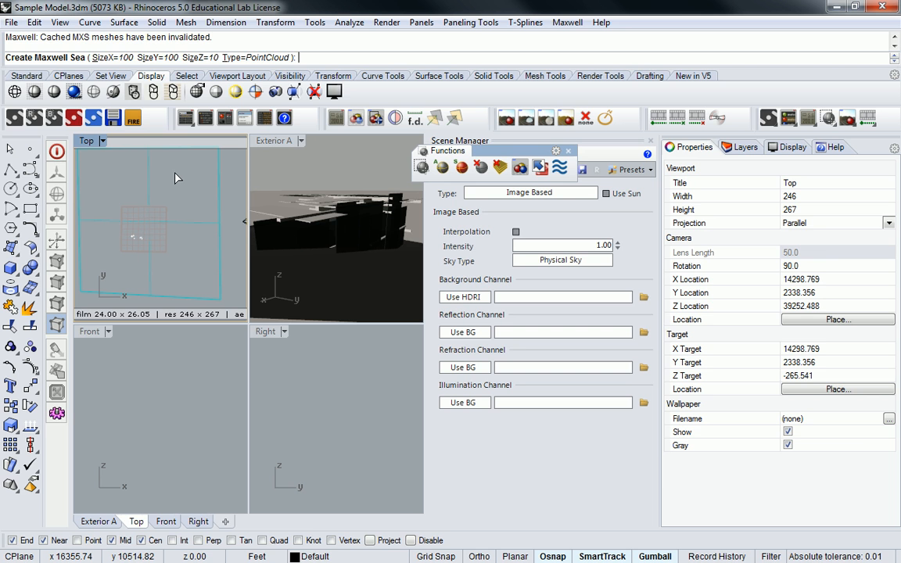
# Select the new sea block and frame it in the Exterior A viewport
pyautogui.scroll(-10, 178, 198)
pyautogui.scroll(6, 127, 208)
pyautogui.scroll(6, 140, 215)
pyautogui.click(118, 215)
pyautogui.scroll(5, 118, 214)
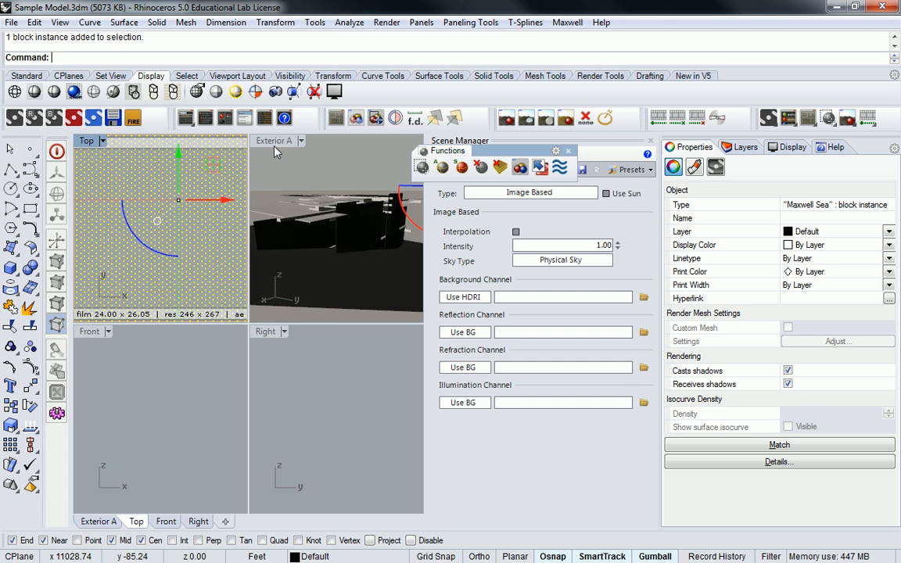
pyautogui.click(327, 195)
pyautogui.write('ZS')
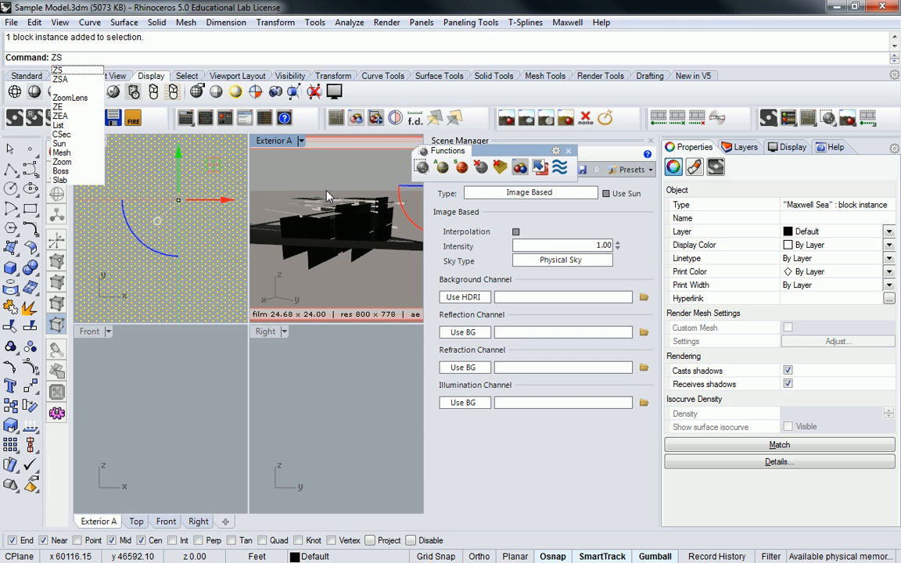
pyautogui.press('Return')
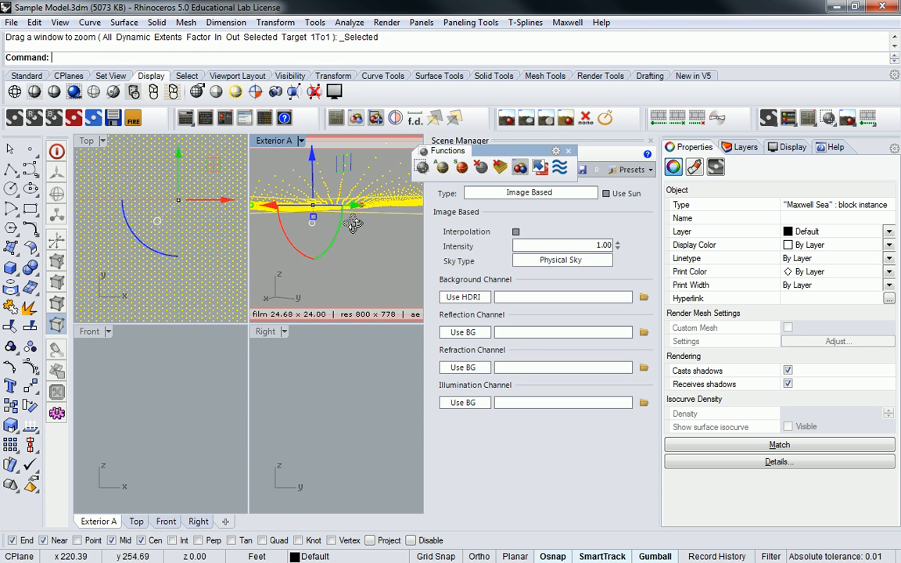
# Move the sea block along X onto the large ocean surface in the Top viewport
pyautogui.press('Escape')
pyautogui.moveTo(352, 199); pyautogui.dragTo(391, 240, button='right')
pyautogui.scroll(-8, 385, 225)
pyautogui.click(380, 215)
pyautogui.click(177, 225)
pyautogui.scroll(-5, 188, 223)
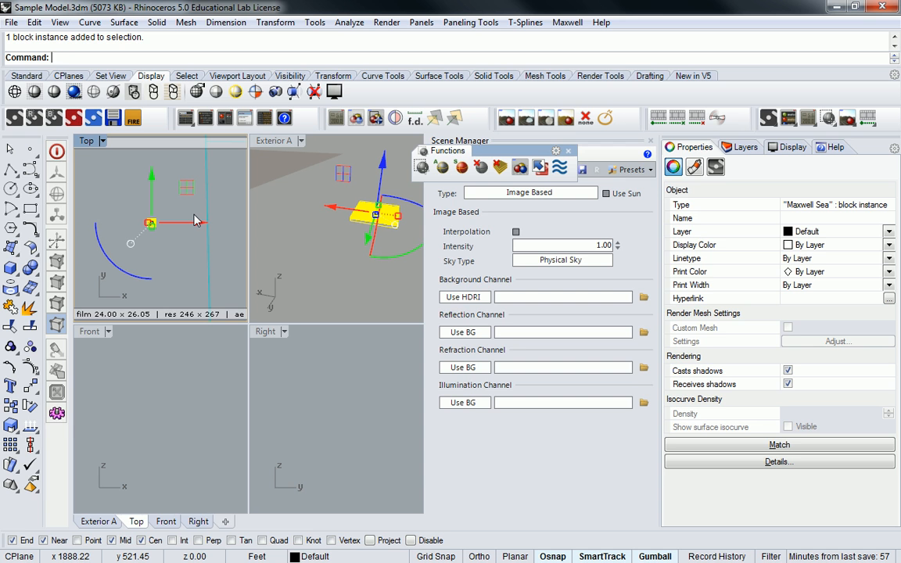
pyautogui.scroll(-14, 194, 216)
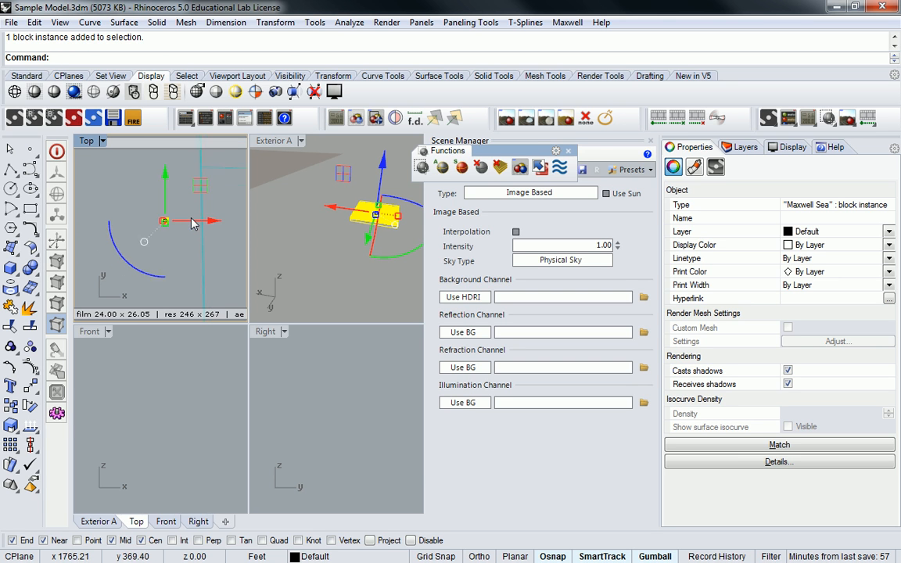
pyautogui.moveTo(214, 208); pyautogui.dragTo(195, 224, button='right')
pyautogui.scroll(5, 199, 228)
pyautogui.moveTo(195, 237); pyautogui.dragTo(252, 238)
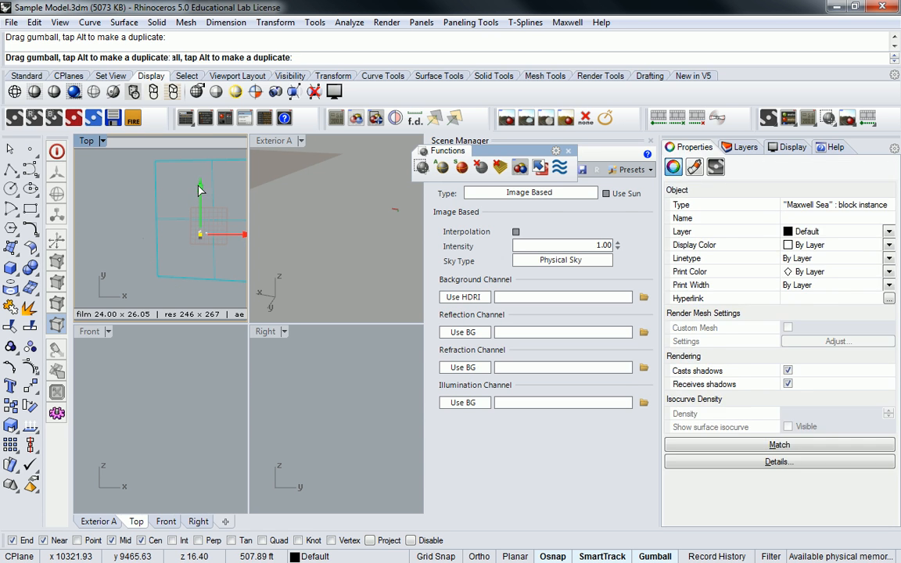
# Move the sea block closer to the buildings and lower it in the Exterior A viewport
pyautogui.click(312, 219)
pyautogui.write('zs')
pyautogui.press('Return')
pyautogui.moveTo(304, 213); pyautogui.dragTo(364, 232, button='right')
pyautogui.moveTo(347, 226); pyautogui.dragTo(263, 194)
pyautogui.moveTo(269, 150); pyautogui.dragTo(276, 205)
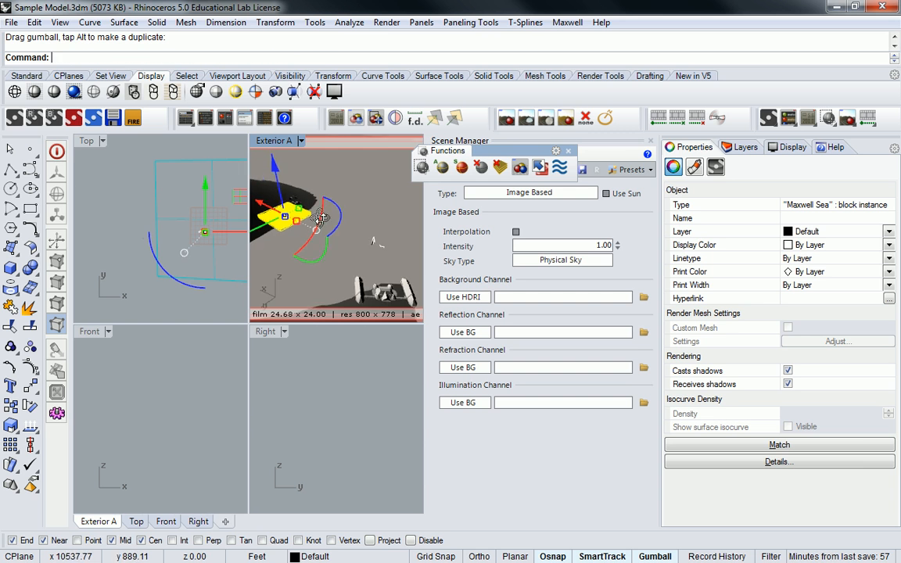
# Lower the sea block to the ocean level and shift it along X to the buildings in the Front viewport
pyautogui.moveTo(338, 213); pyautogui.dragTo(356, 201, button='right')
pyautogui.write('ZS')
pyautogui.press('Return')
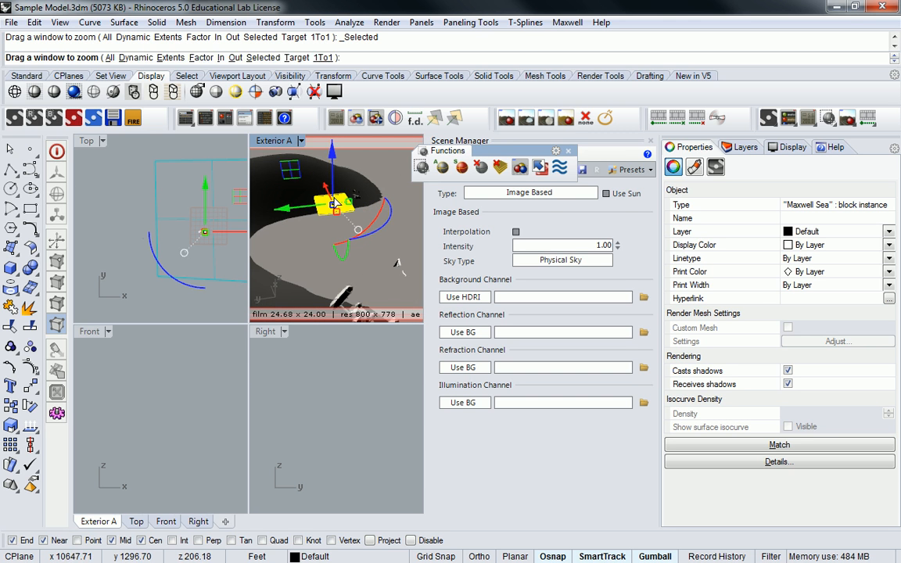
pyautogui.click(309, 336)
pyautogui.write('ZS')
pyautogui.press('Return')
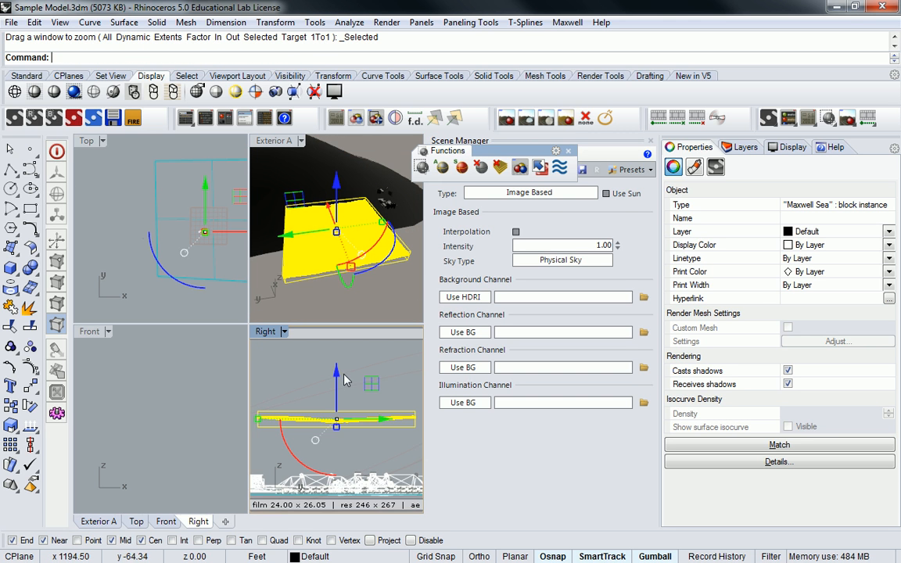
pyautogui.click(202, 349)
pyautogui.write('ZS')
pyautogui.press('Return')
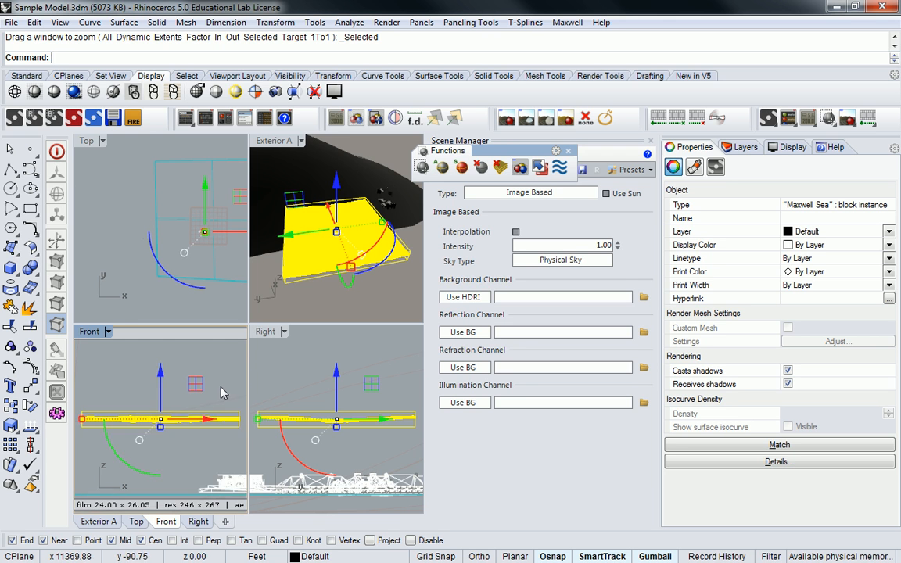
pyautogui.moveTo(245, 413); pyautogui.dragTo(199, 401, button='right')
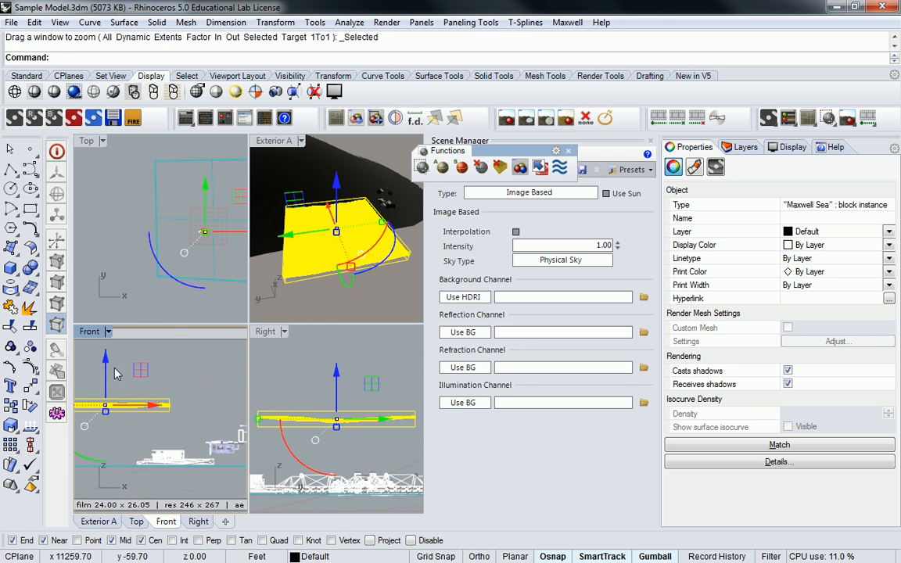
pyautogui.moveTo(104, 364); pyautogui.dragTo(104, 422)
pyautogui.moveTo(152, 463); pyautogui.dragTo(241, 463)
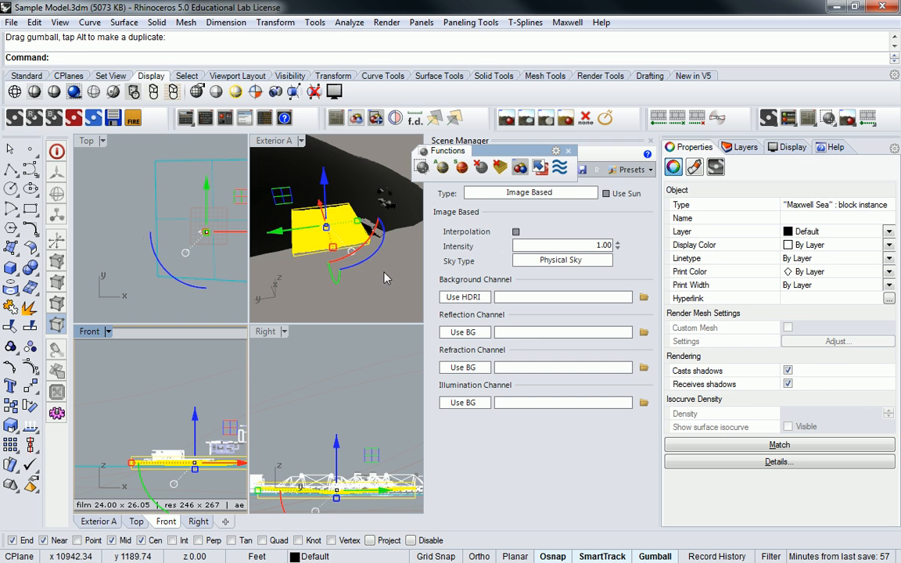
# Shift the sea block along Y and refine its position beside the building in the maximized Exterior A viewport
pyautogui.moveTo(275, 235); pyautogui.dragTo(344, 232)
pyautogui.click(324, 237)
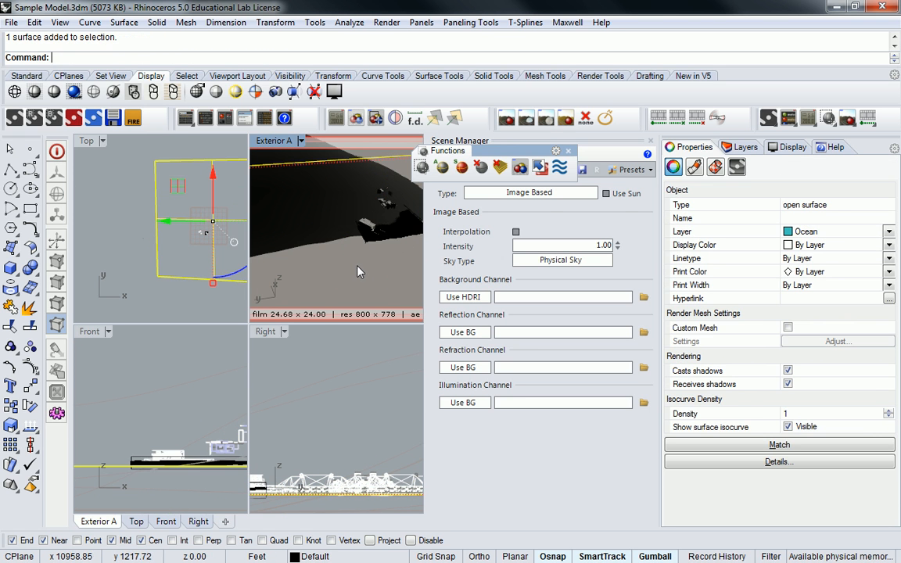
pyautogui.keyDown('shift'); pyautogui.moveTo(317, 248); pyautogui.dragTo(317, 253, button='right'); pyautogui.keyUp('shift')
pyautogui.doubleClick(279, 140)
pyautogui.moveTo(275, 316); pyautogui.dragTo(297, 306, button='right')
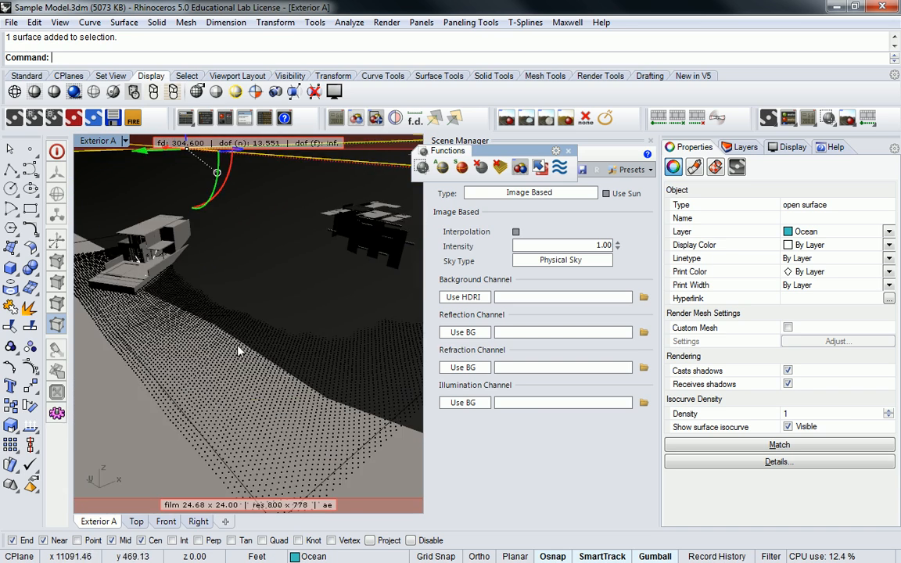
pyautogui.click(188, 318)
pyautogui.moveTo(188, 318); pyautogui.dragTo(276, 315, button='right')
pyautogui.moveTo(291, 290); pyautogui.dragTo(244, 309)
# Examine the sea's point cloud from a low viewpoint near the water in the Exterior A viewport
pyautogui.click(312, 423)
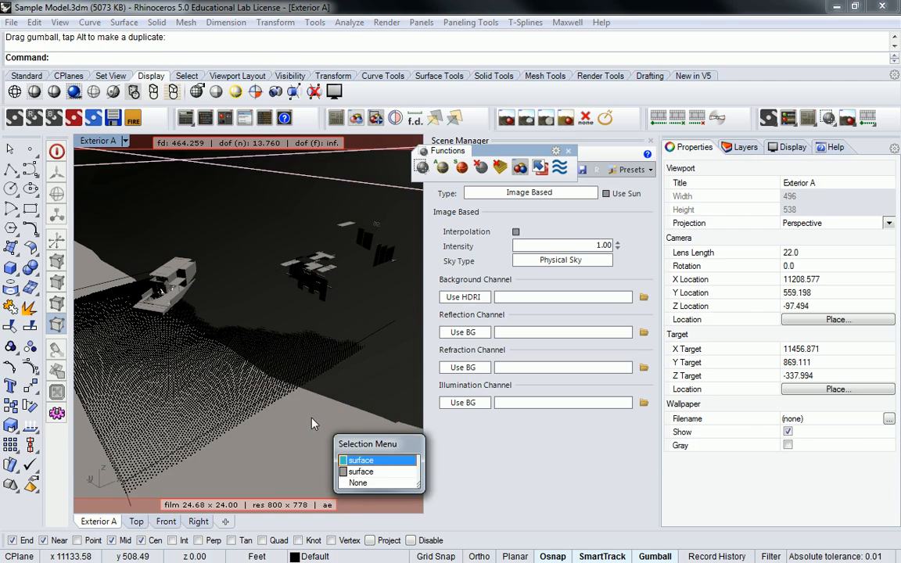
pyautogui.click(260, 435)
pyautogui.click(258, 439)
pyautogui.click(258, 440)
pyautogui.moveTo(271, 392); pyautogui.dragTo(200, 349, button='right')
pyautogui.click(200, 349)
pyautogui.click(235, 378)
pyautogui.click(156, 303)
pyautogui.click(270, 301)
pyautogui.moveTo(292, 299); pyautogui.dragTo(376, 256, button='right')
pyautogui.scroll(6, 259, 318)
pyautogui.scroll(-4, 268, 320)
pyautogui.moveTo(285, 338); pyautogui.dragTo(259, 342, button='right')
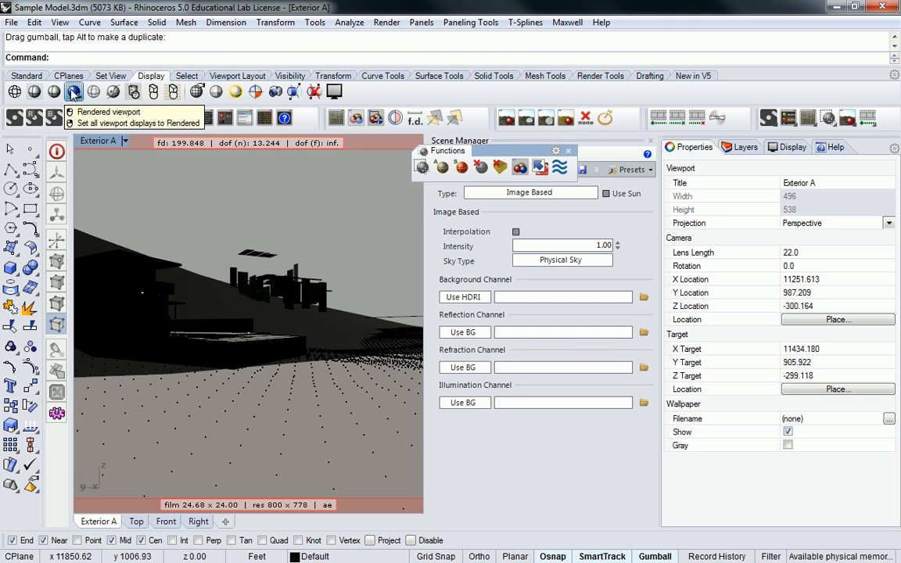
# Set the Exterior A viewport to Rendered display and dock the Functions toolbar again
pyautogui.click(36, 92)
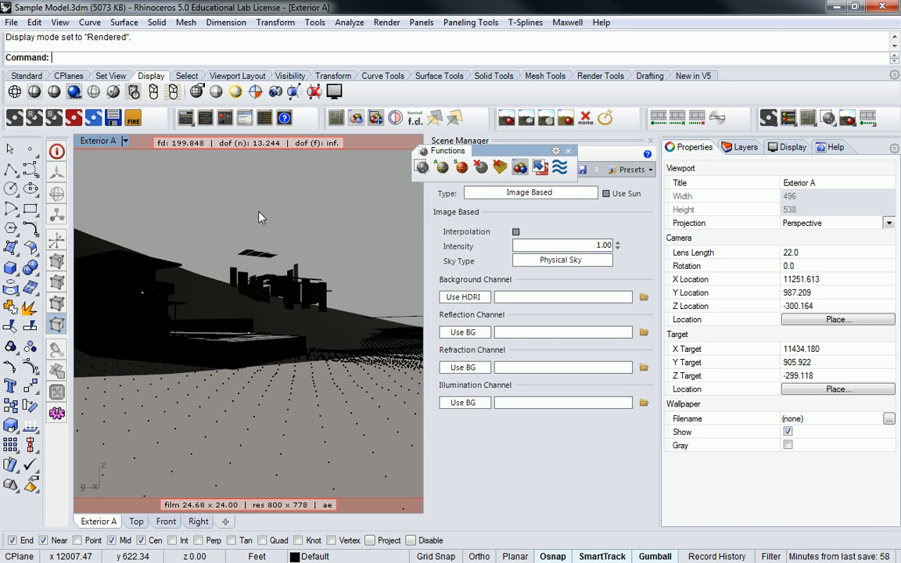
pyautogui.moveTo(505, 151); pyautogui.dragTo(635, 117)
# Add a new layer named Maxwell Sea
pyautogui.click(742, 149)
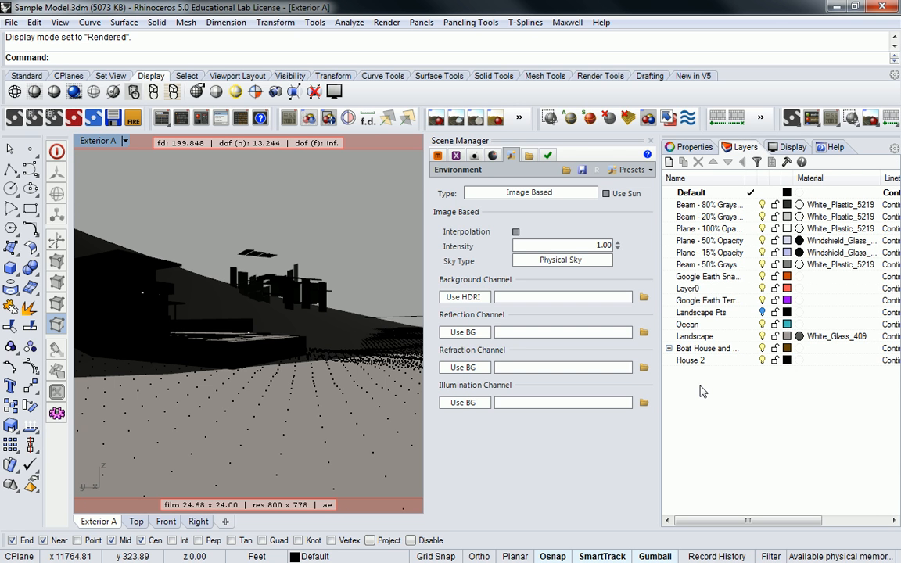
pyautogui.click(714, 326)
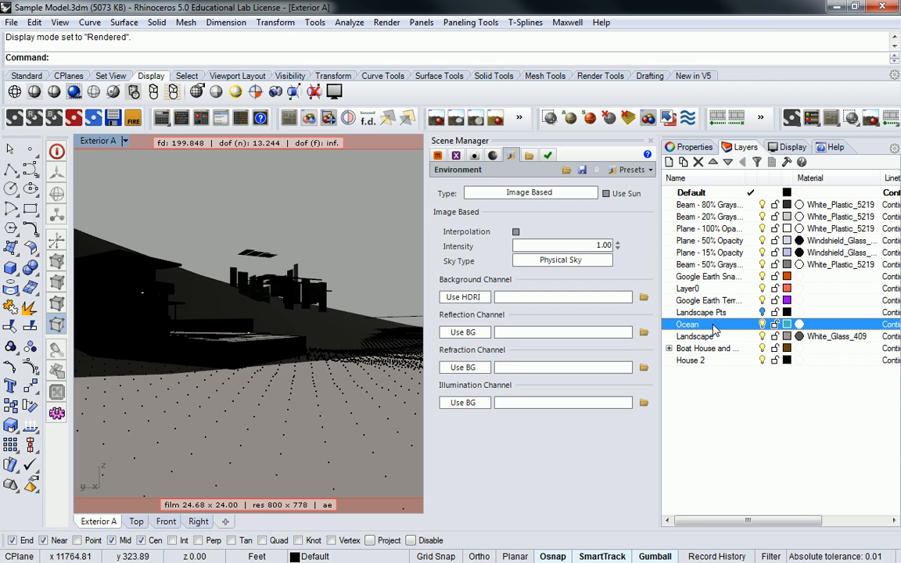
pyautogui.rightClick(713, 326)
pyautogui.click(759, 298)
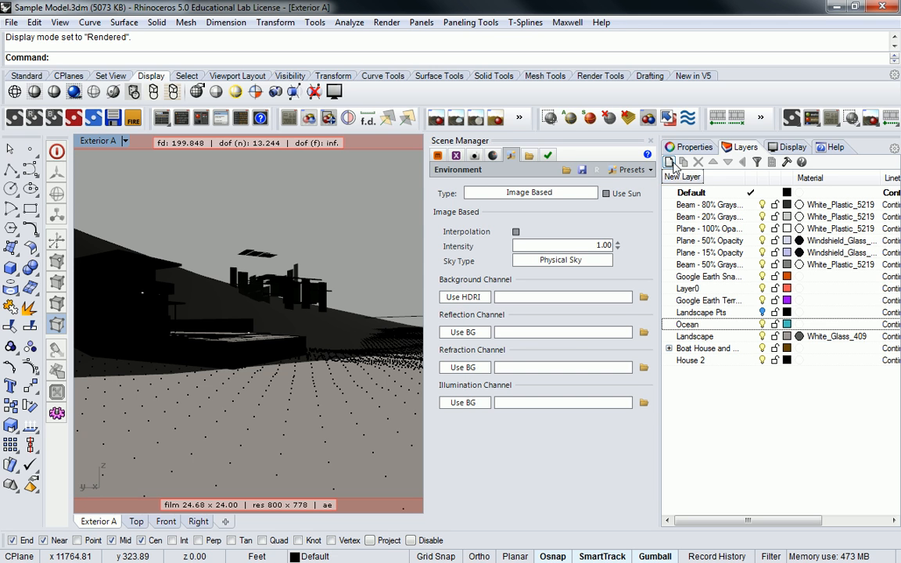
pyautogui.click(670, 163)
pyautogui.write('Oc')
pyautogui.press('BackSpace')
pyautogui.press('BackSpace')
pyautogui.write('Maxwell Sea')
pyautogui.press('Return')
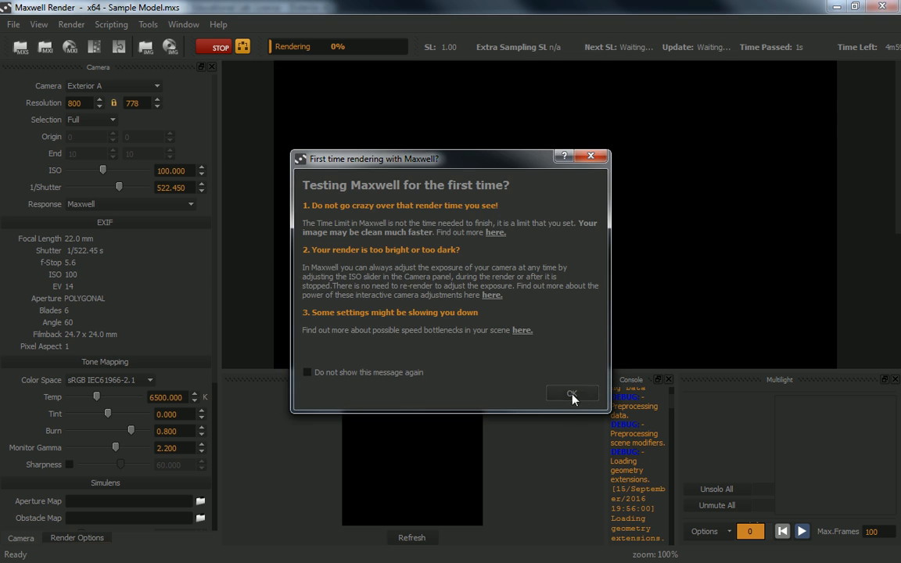
# Dismiss the first-time rendering message, then stop the test render and close Maxwell Render to return to Rhino
pyautogui.click(514, 359)
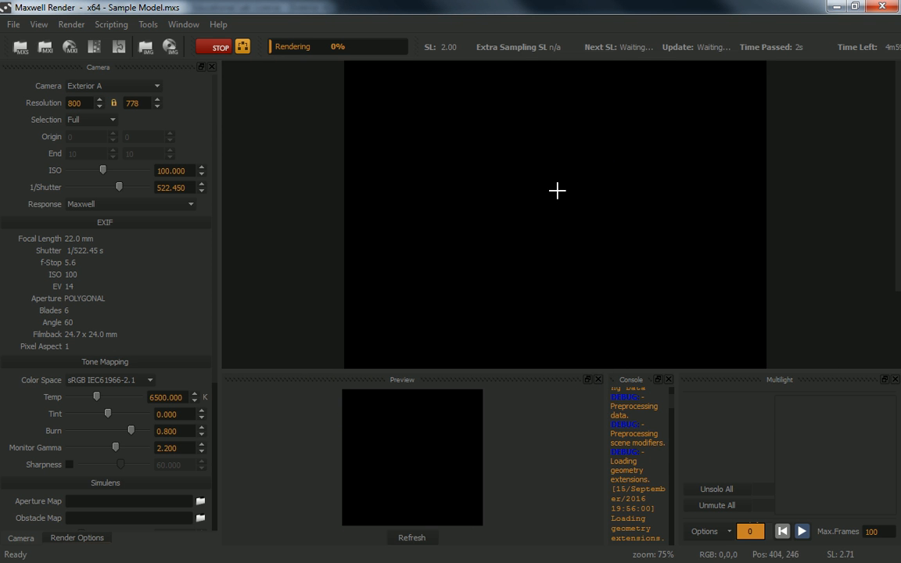
pyautogui.scroll(-1, 557, 190)
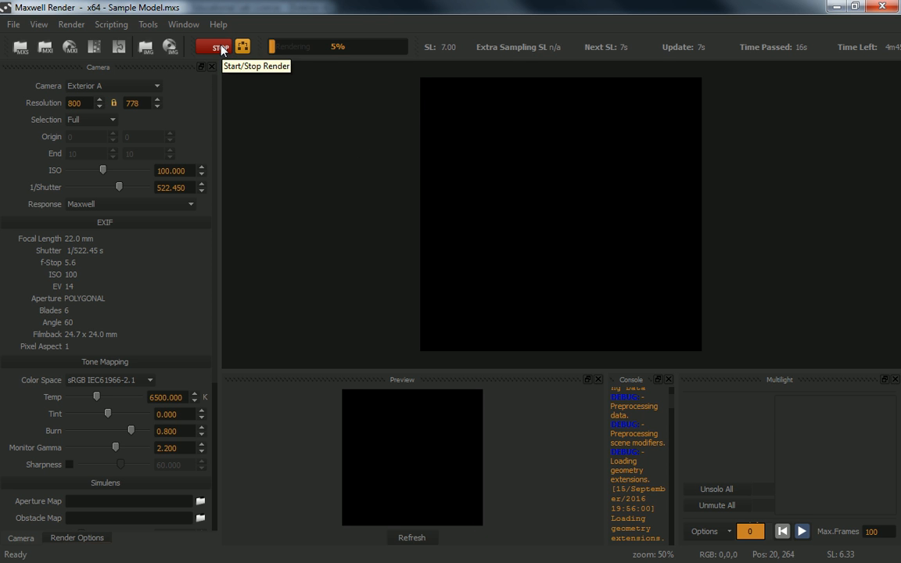
pyautogui.click(222, 49)
pyautogui.click(883, 6)
pyautogui.click(408, 271)
pyautogui.click(882, 7)
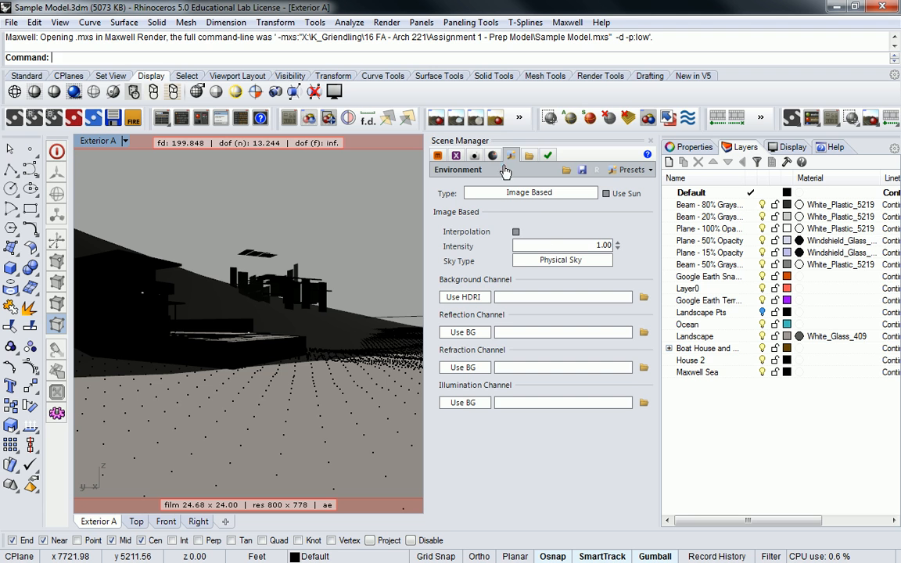
# Set the environment type to Physical Sky and render the scene with Maxwell, turning off the first-time rendering message
pyautogui.click(538, 194)
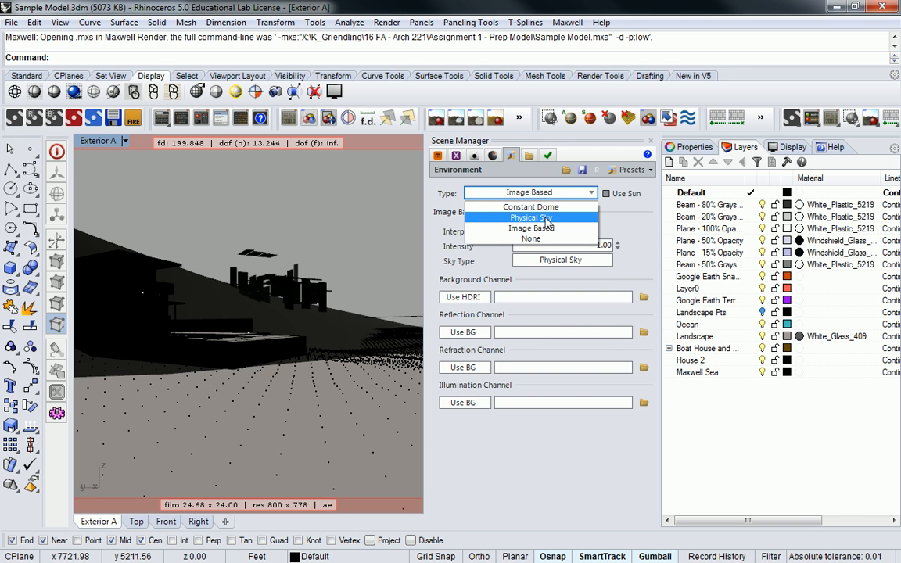
pyautogui.click(547, 219)
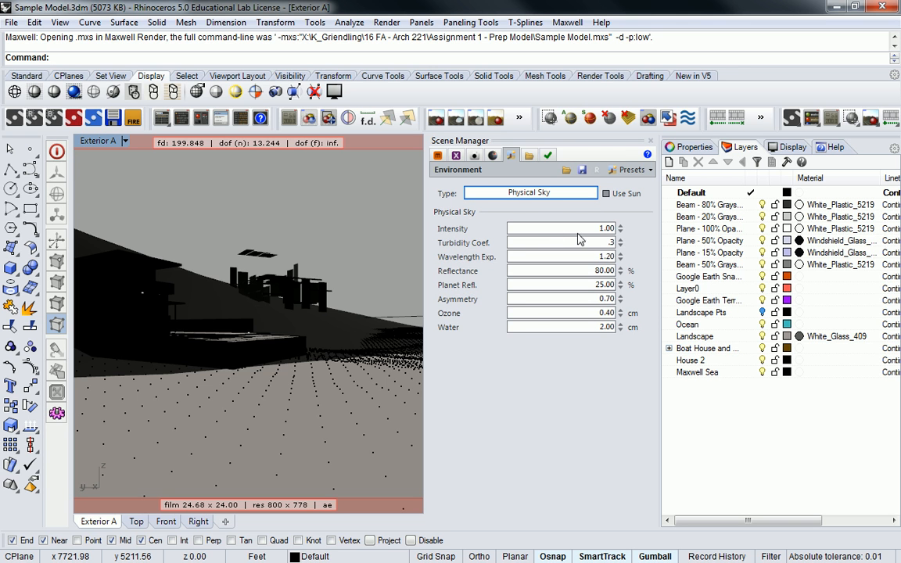
pyautogui.click(17, 119)
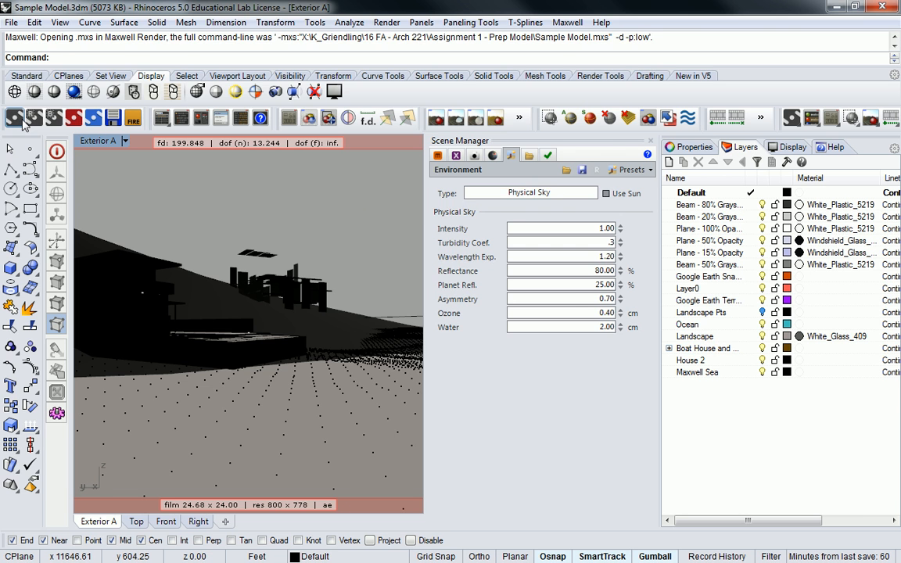
pyautogui.click(368, 347)
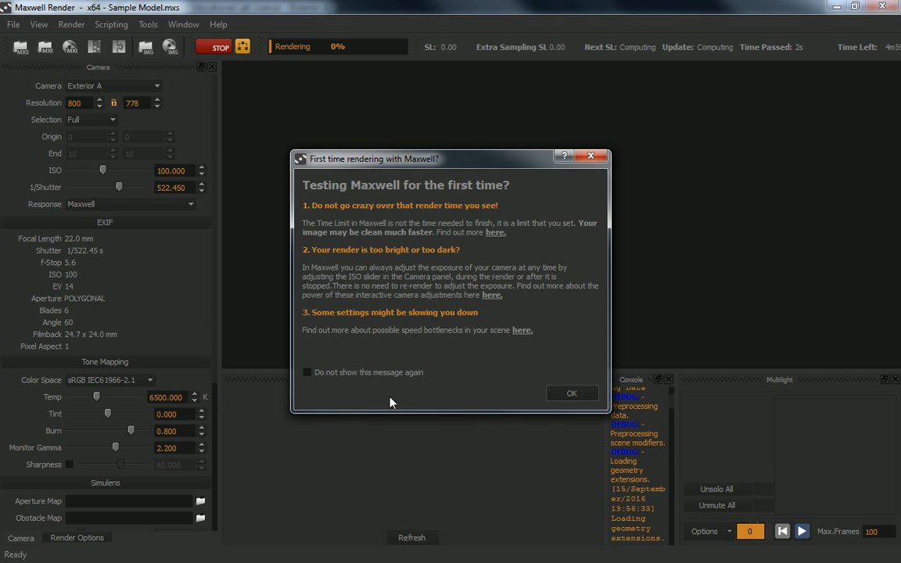
pyautogui.click(368, 373)
pyautogui.click(577, 394)
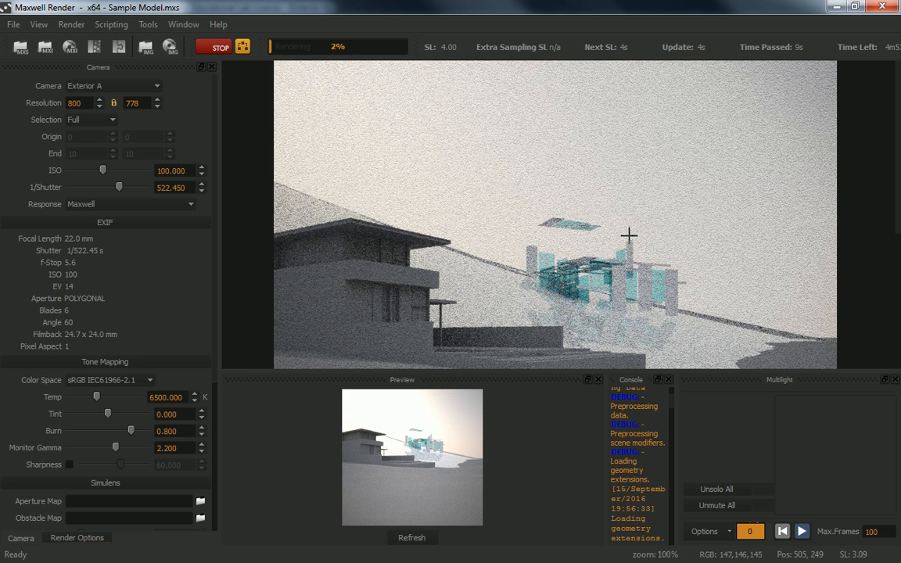
# Inspect the sea surface in the Exterior A render, then stop the render and close Maxwell Render
pyautogui.scroll(-2, 591, 273)
pyautogui.scroll(2, 644, 237)
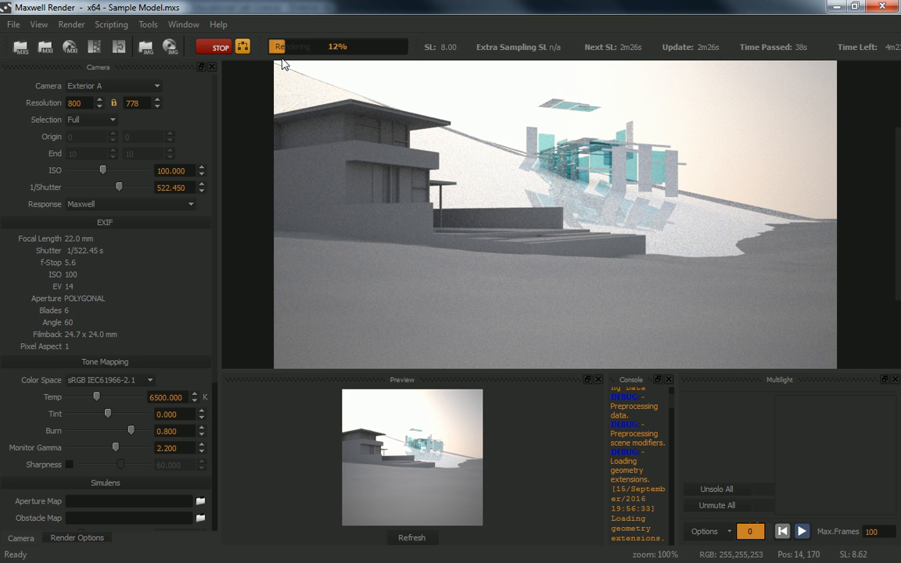
pyautogui.click(216, 48)
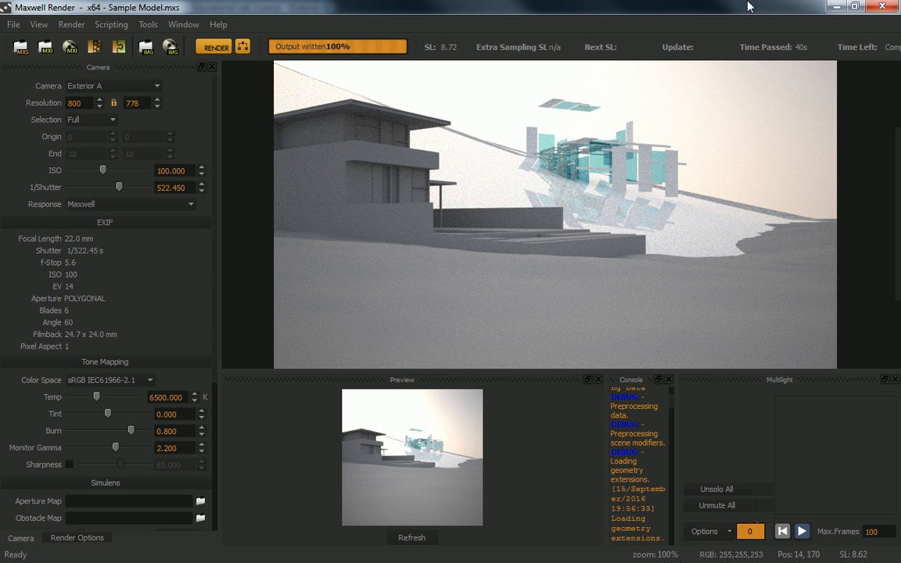
pyautogui.click(893, 7)
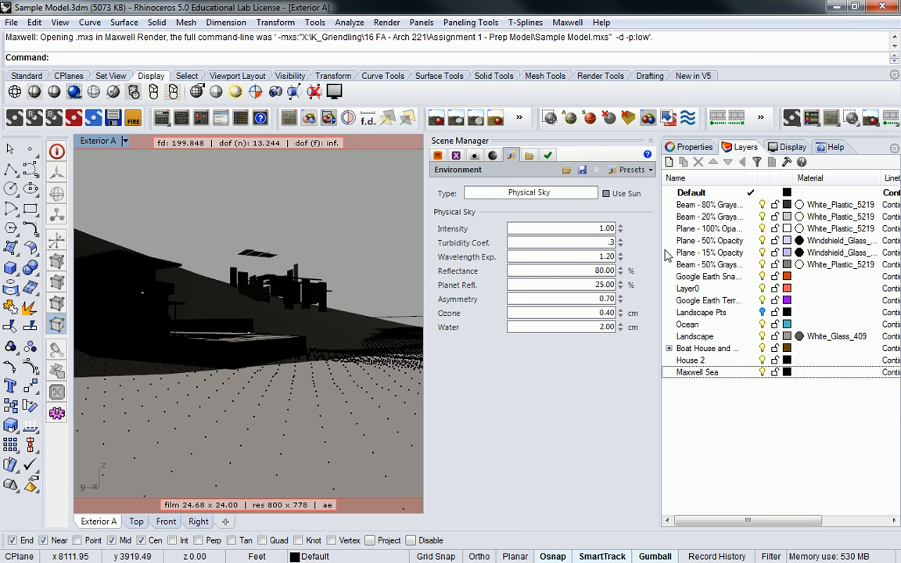
# Open the MXM Gallery from the scene's materials and search it for water
pyautogui.click(437, 155)
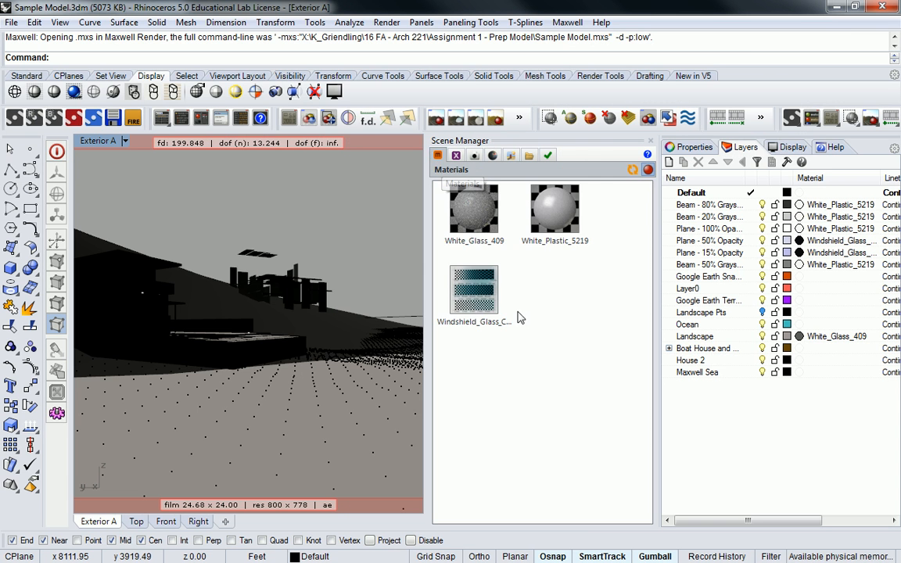
pyautogui.rightClick(557, 287)
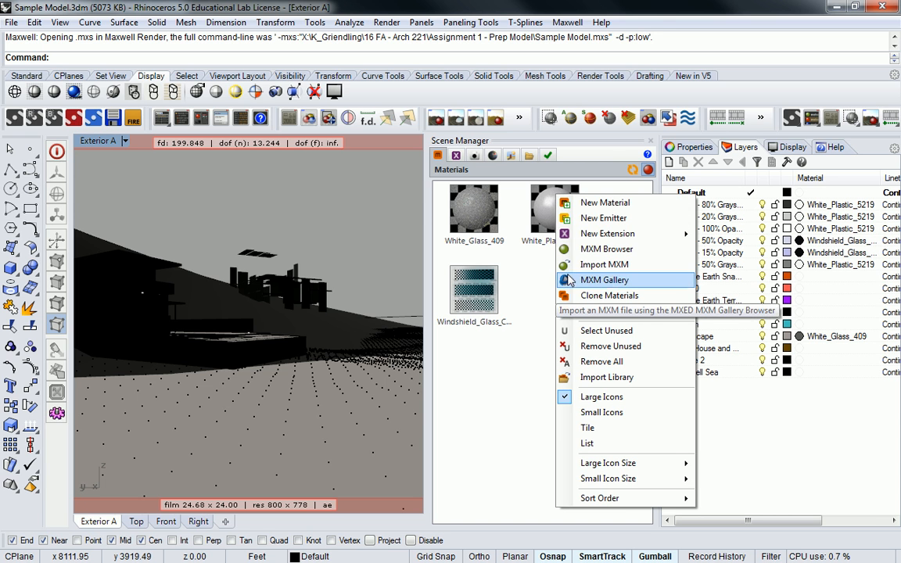
pyautogui.click(611, 281)
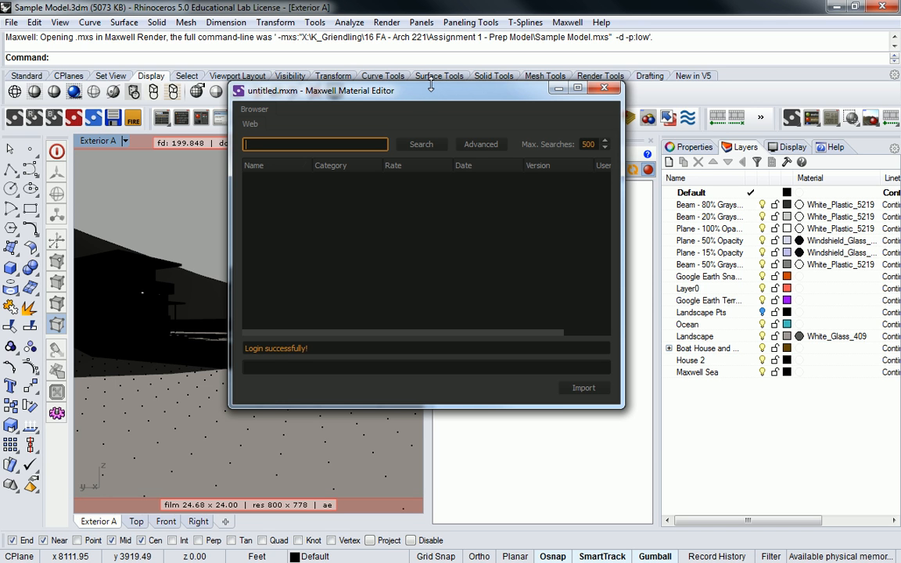
pyautogui.write('water')
pyautogui.click(426, 148)
pyautogui.click(463, 292)
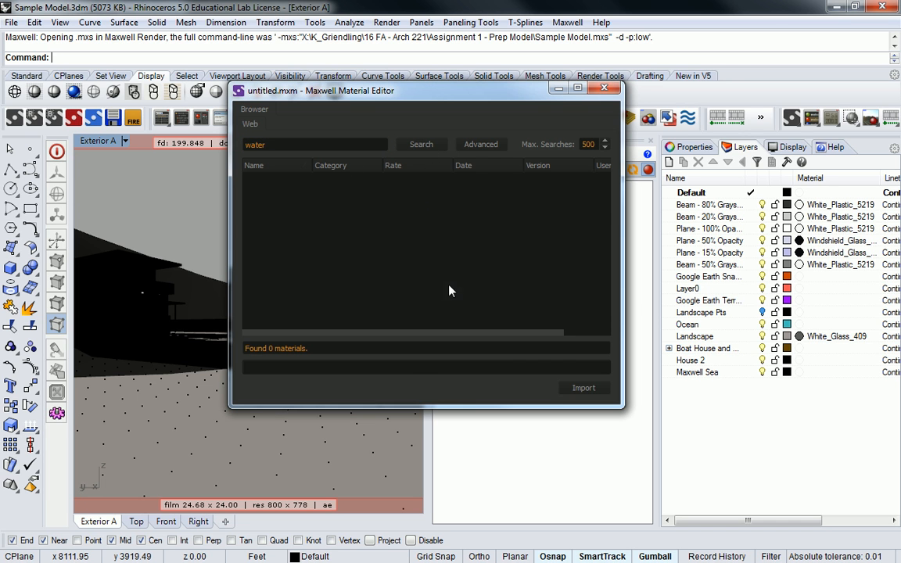
pyautogui.click(378, 146)
pyautogui.click(414, 145)
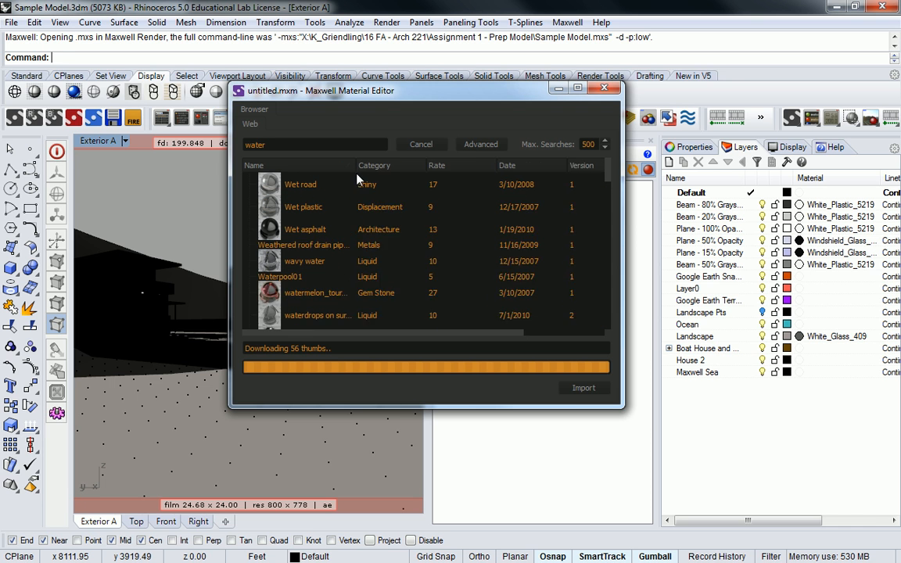
# Browse the gallery's water materials and compare the preview images of the liquid ones, including water (agua) and the Water entries
pyautogui.scroll(-1, 372, 213)
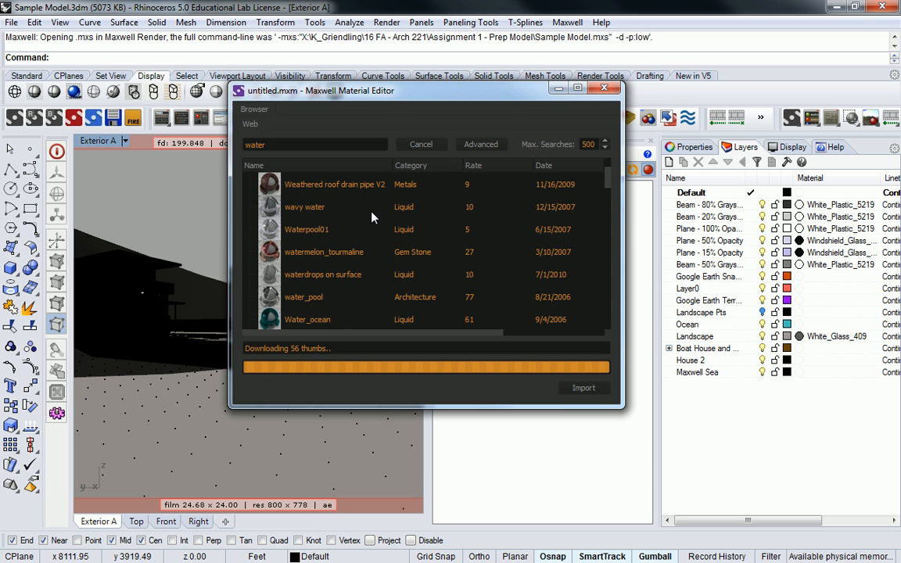
pyautogui.click(295, 208)
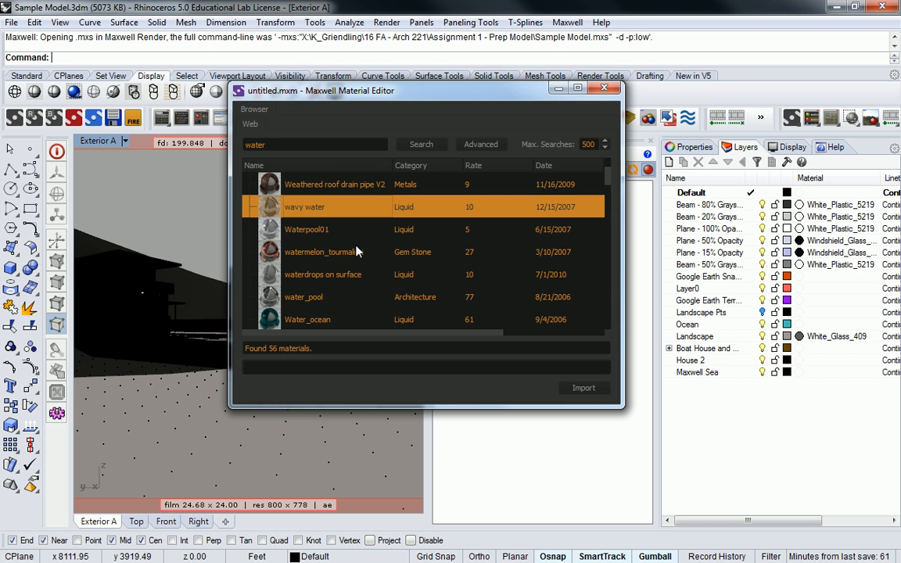
pyautogui.scroll(-1, 332, 255)
pyautogui.scroll(2, 332, 283)
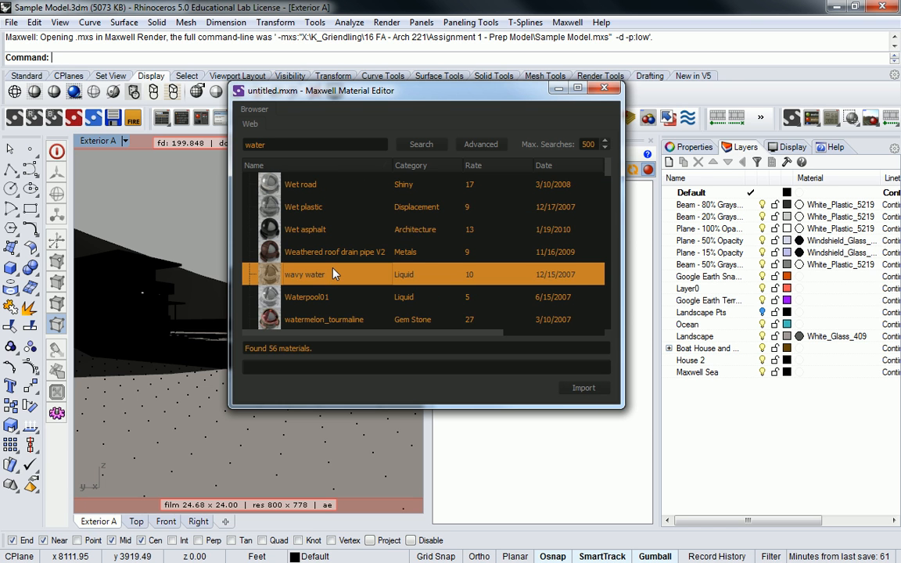
pyautogui.scroll(-5, 332, 274)
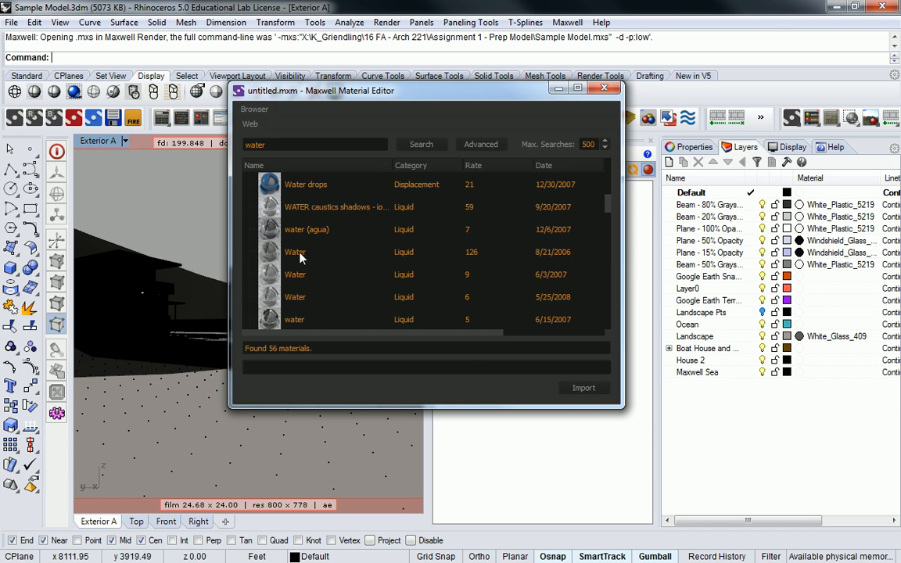
pyautogui.click(295, 254)
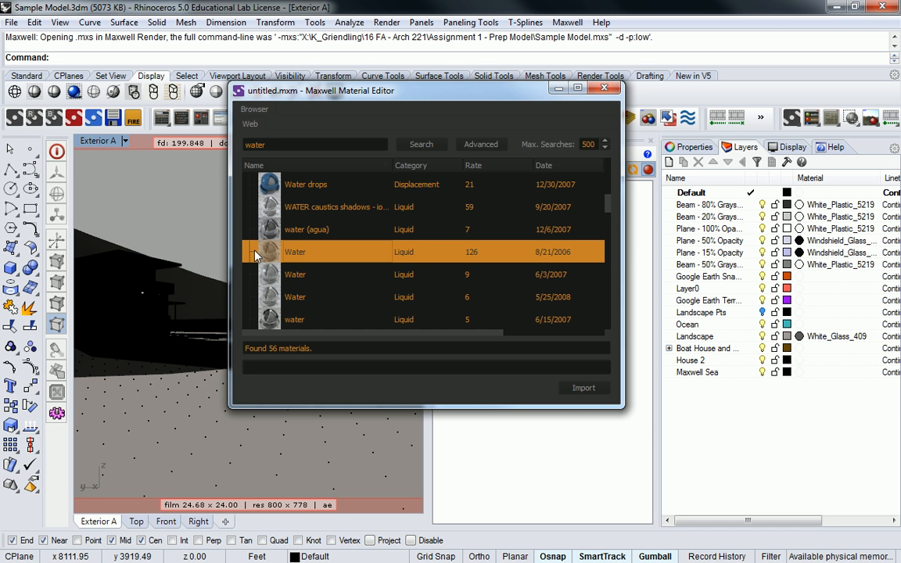
pyautogui.click(270, 252)
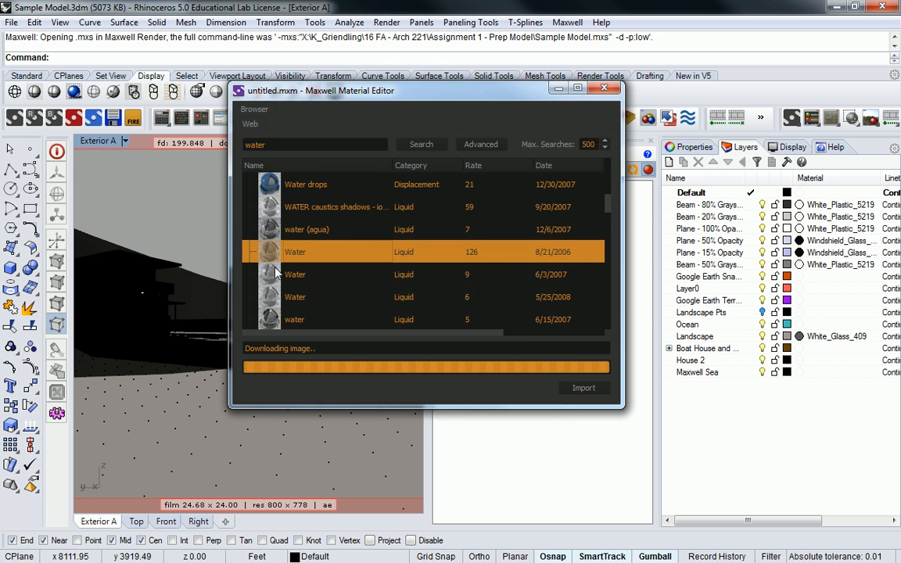
pyautogui.click(282, 271)
pyautogui.click(498, 147)
pyautogui.click(273, 305)
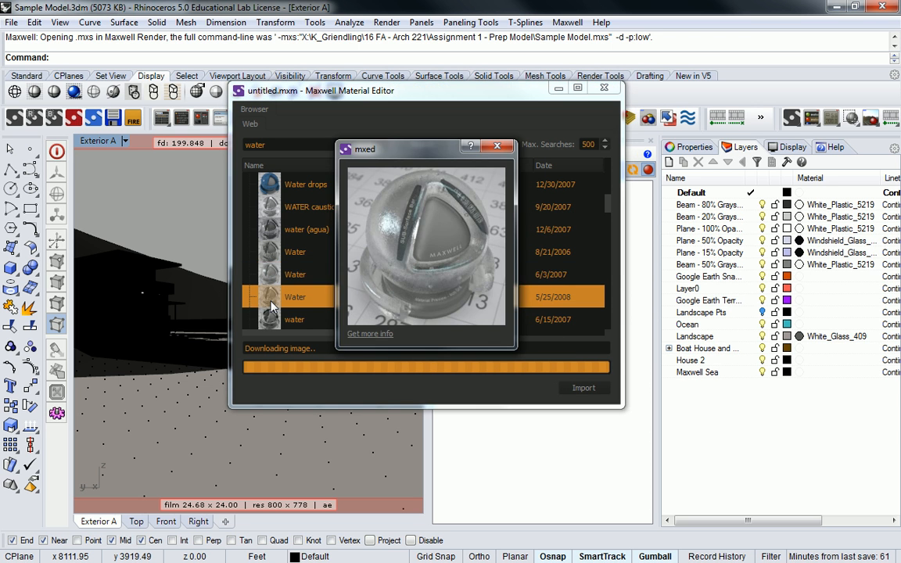
pyautogui.click(500, 148)
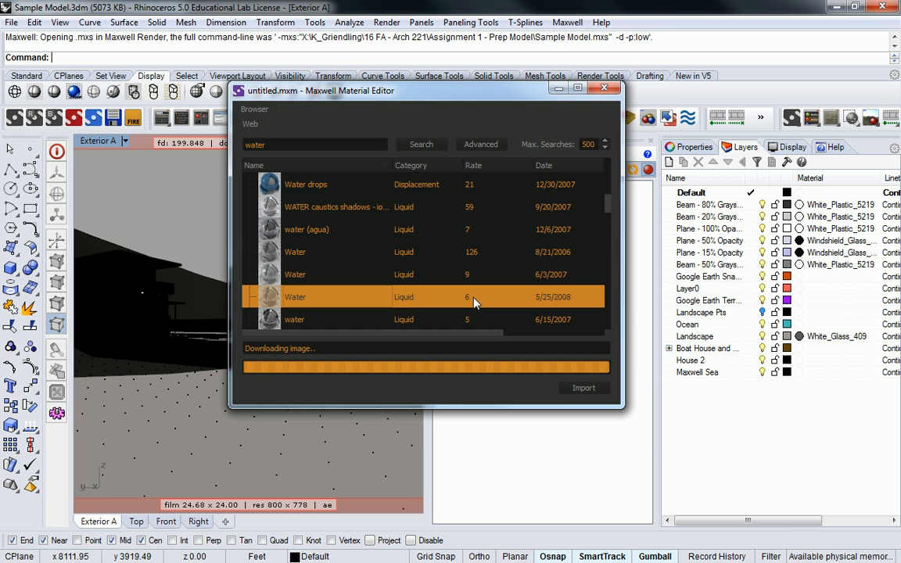
pyautogui.doubleClick(270, 229)
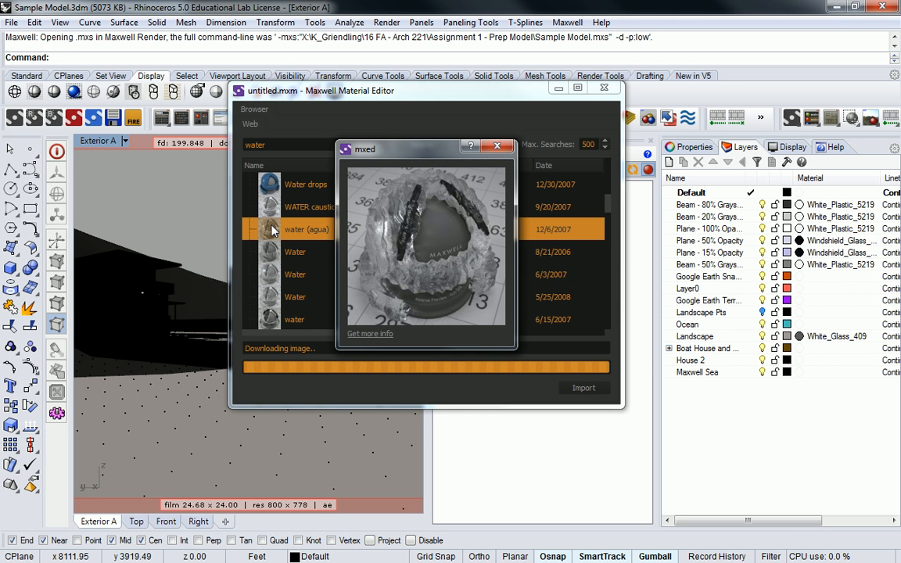
pyautogui.click(497, 147)
pyautogui.doubleClick(267, 206)
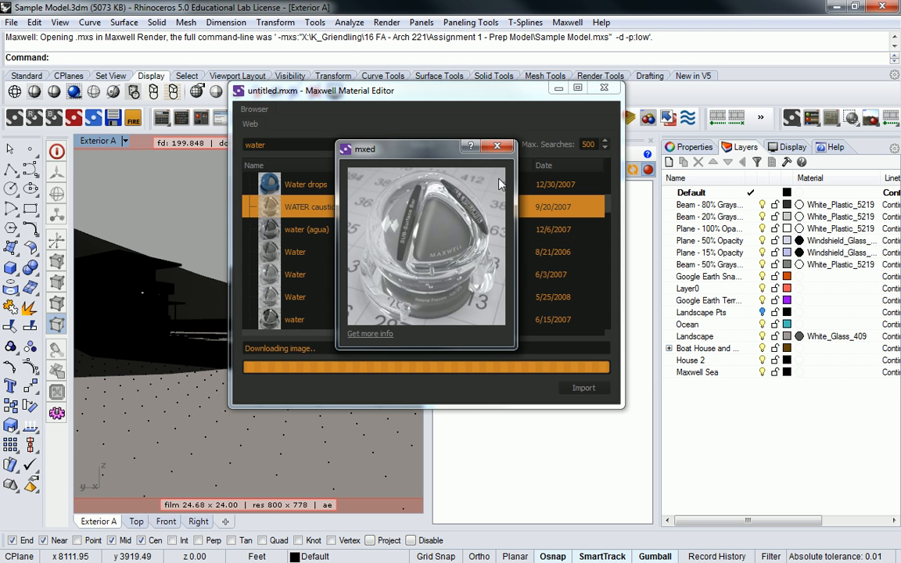
pyautogui.click(467, 131)
pyautogui.doubleClick(269, 274)
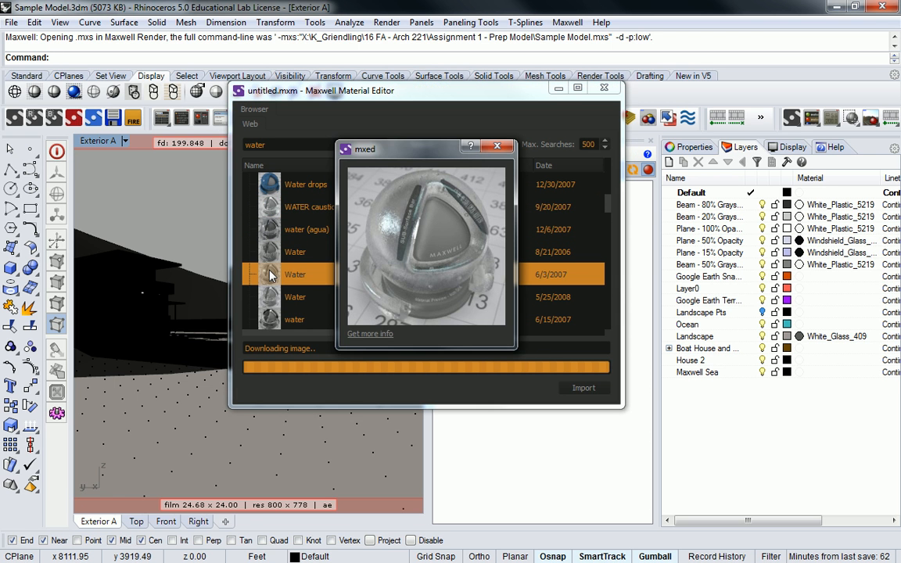
pyautogui.doubleClick(267, 303)
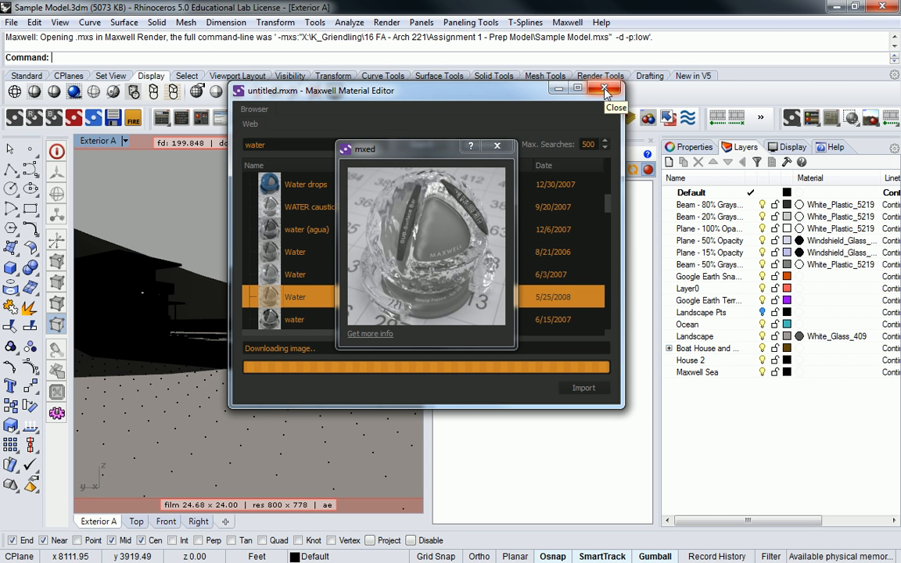
# Import the Water material dated 5/25/2008 and assign it to the Maxwell Sea layer
pyautogui.click(496, 146)
pyautogui.click(584, 388)
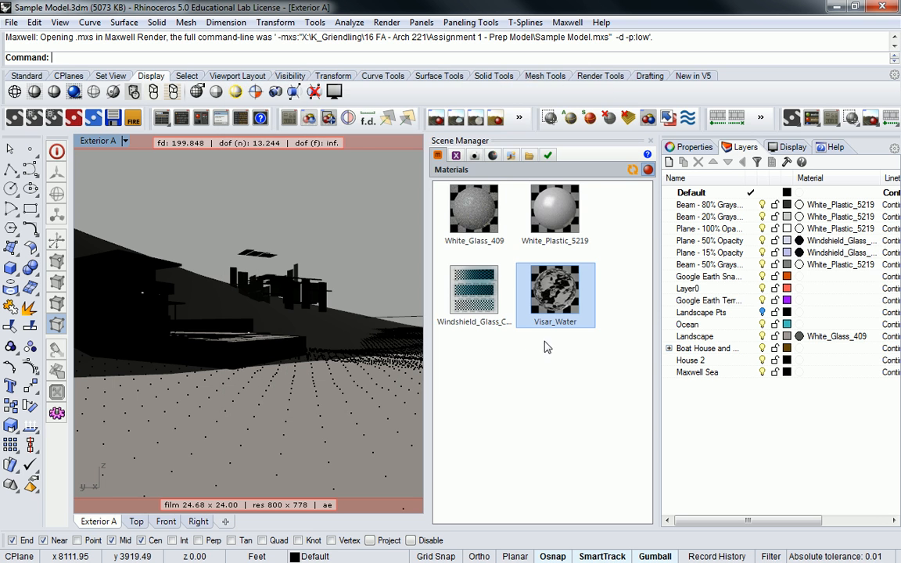
pyautogui.moveTo(560, 296); pyautogui.dragTo(806, 374)
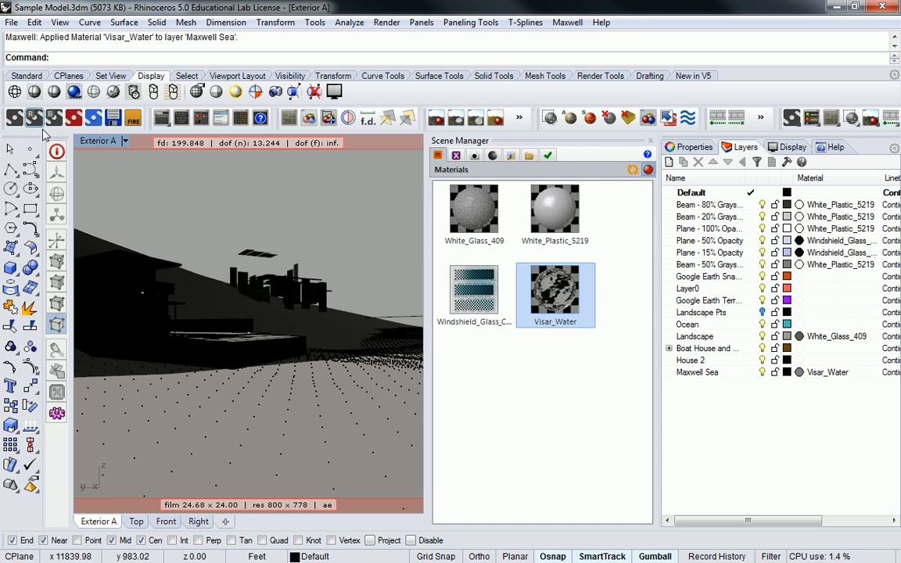
# Test-render the scene with the water material on the sea, then quit Maxwell Render while it is still rendering
pyautogui.click(15, 118)
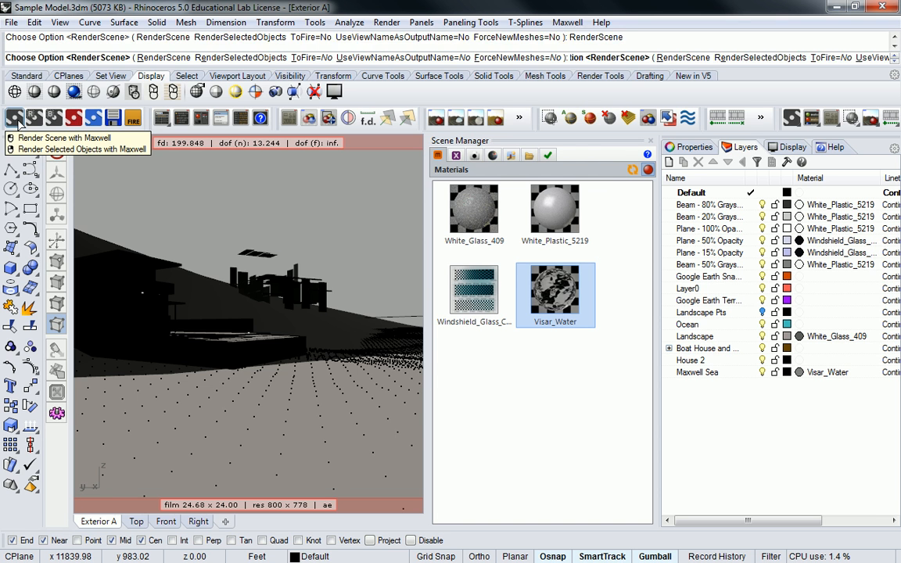
pyautogui.click(388, 350)
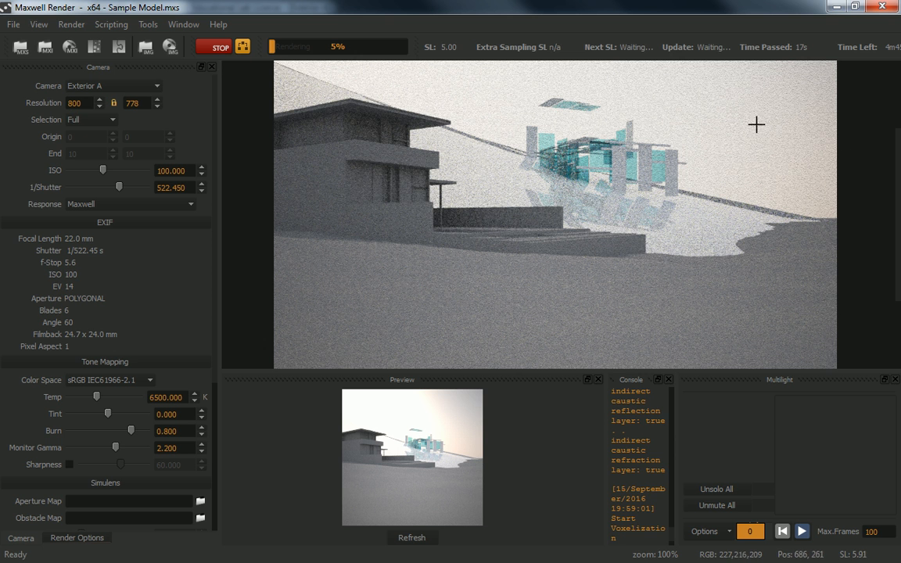
pyautogui.click(881, 7)
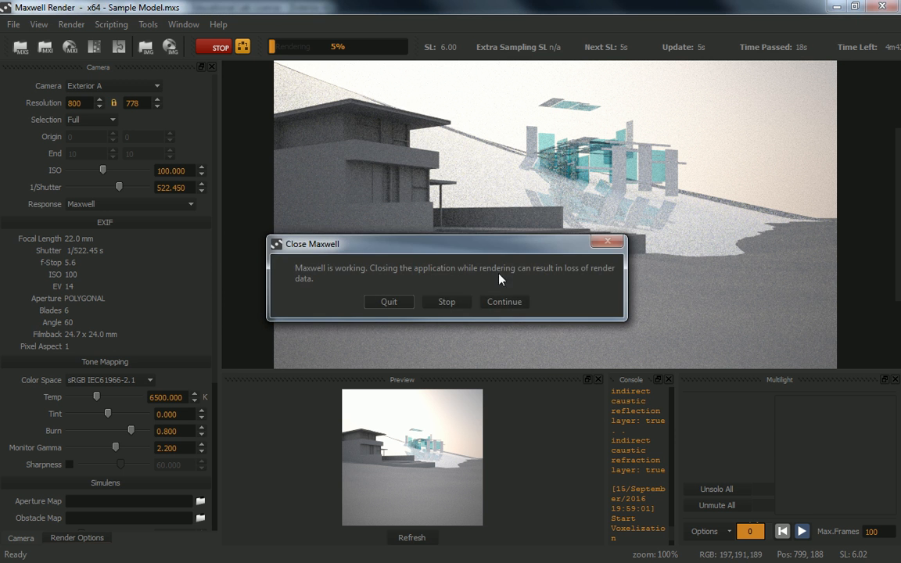
pyautogui.click(387, 302)
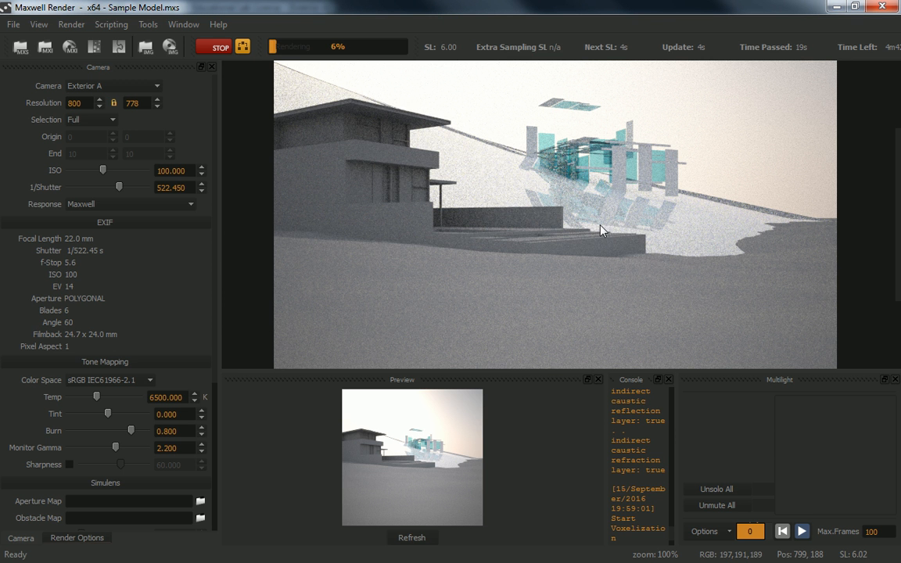
# Close Rhino without saving the changes to Sample Model.3dm
pyautogui.click(882, 7)
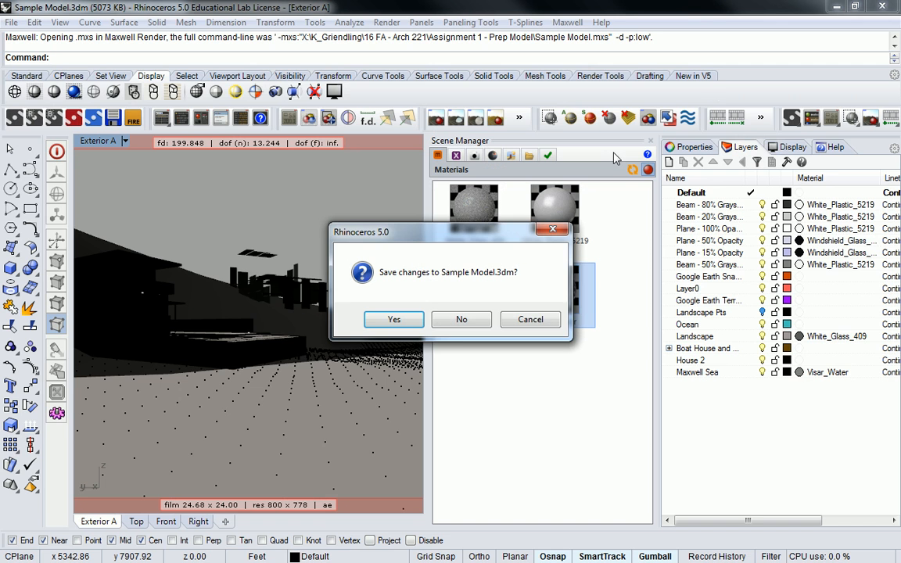
pyautogui.click(472, 320)
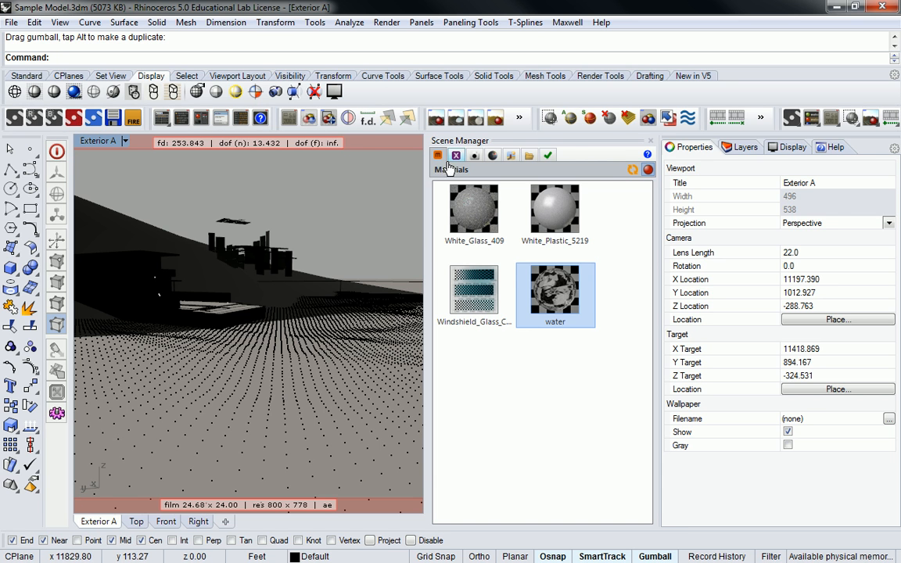
# Reopen the MXM Gallery from the materials list and search again for water materials
pyautogui.rightClick(525, 346)
pyautogui.click(592, 336)
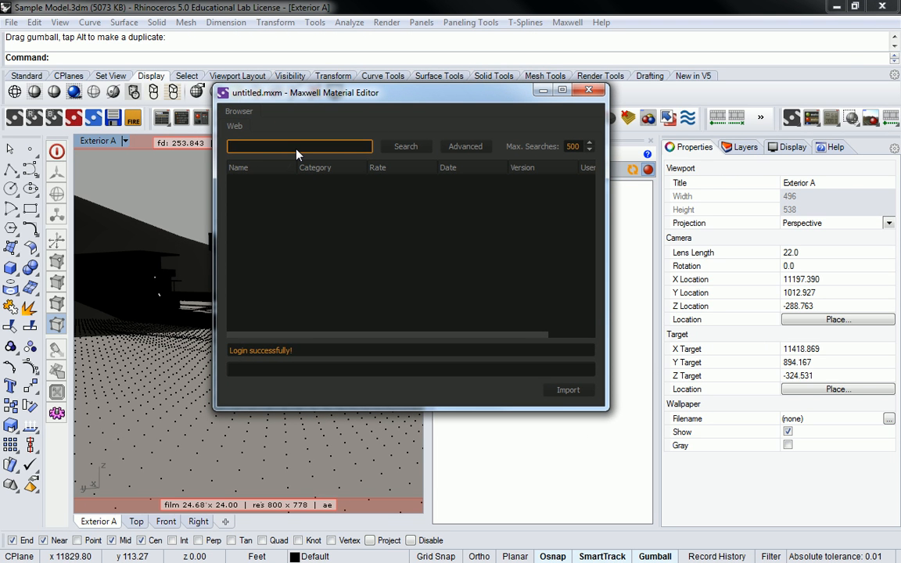
pyautogui.write('water')
pyautogui.press('Return')
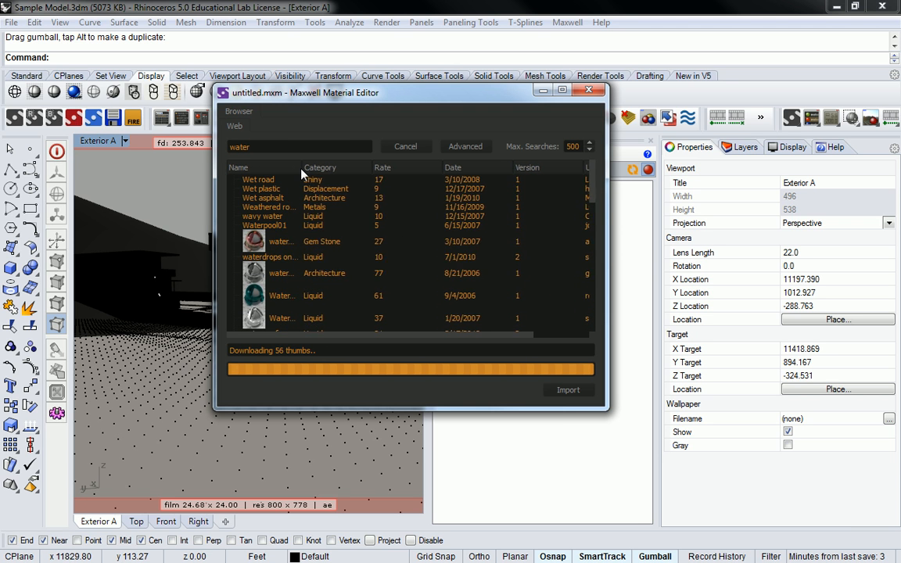
# Pick a water material from the gallery's search results and import it into the scene's materials
pyautogui.scroll(-3, 302, 208)
pyautogui.click(304, 285)
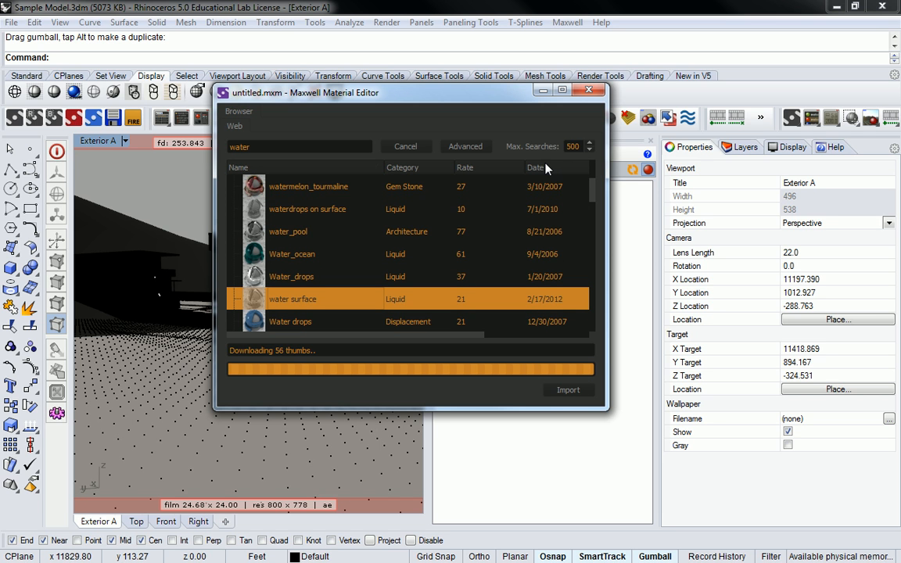
pyautogui.click(636, 217)
pyautogui.click(554, 286)
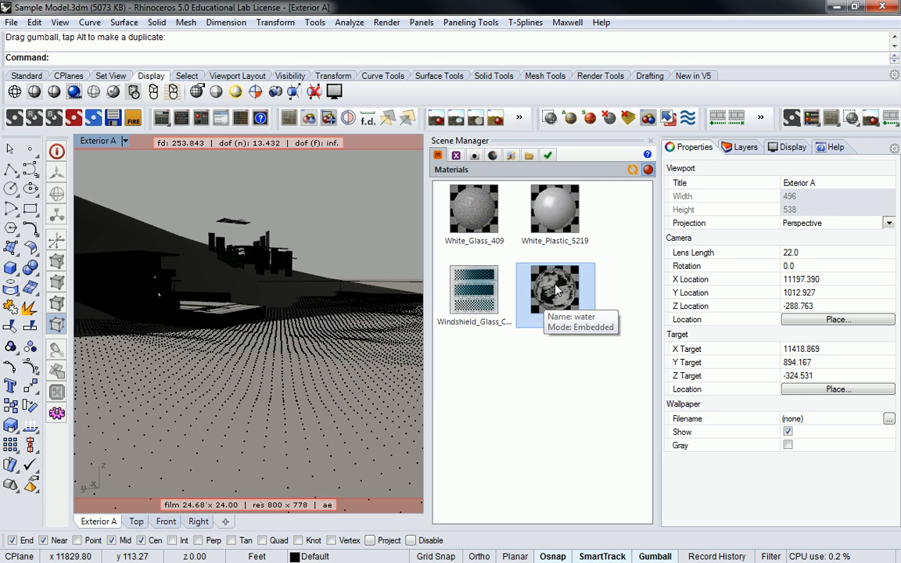
# Select the Maxwell Sea object and create a new layer named Maxwell Sea
pyautogui.click(743, 151)
pyautogui.moveTo(555, 279); pyautogui.dragTo(399, 331)
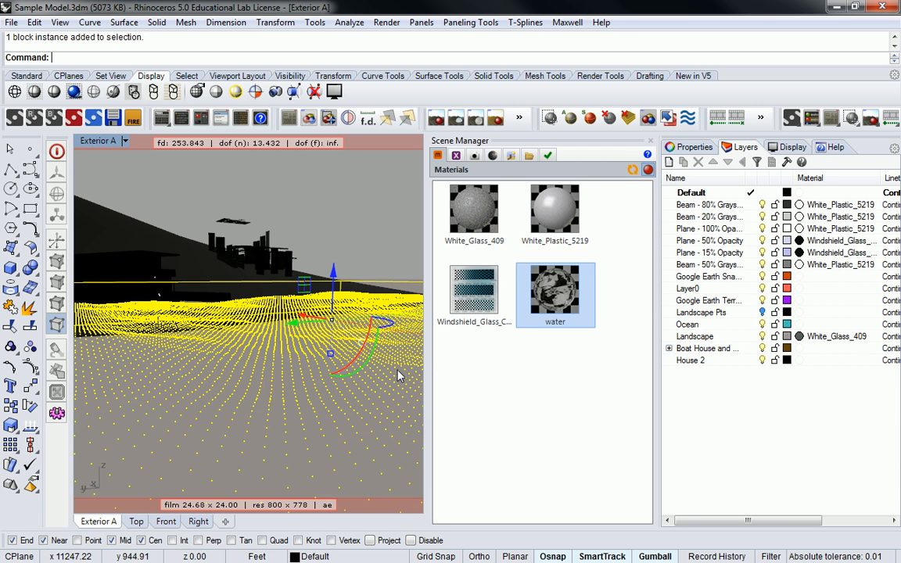
pyautogui.rightClick(722, 397)
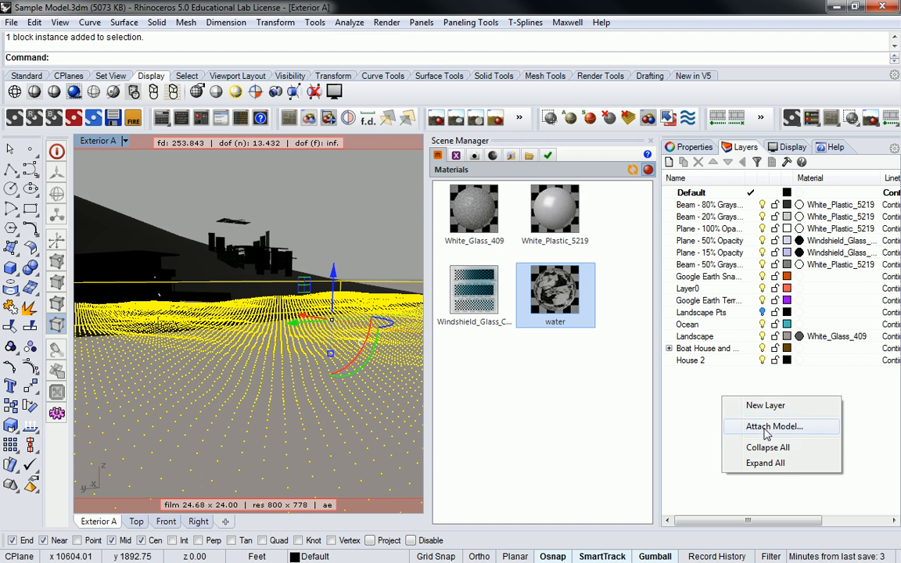
pyautogui.click(708, 400)
pyautogui.rightClick(725, 381)
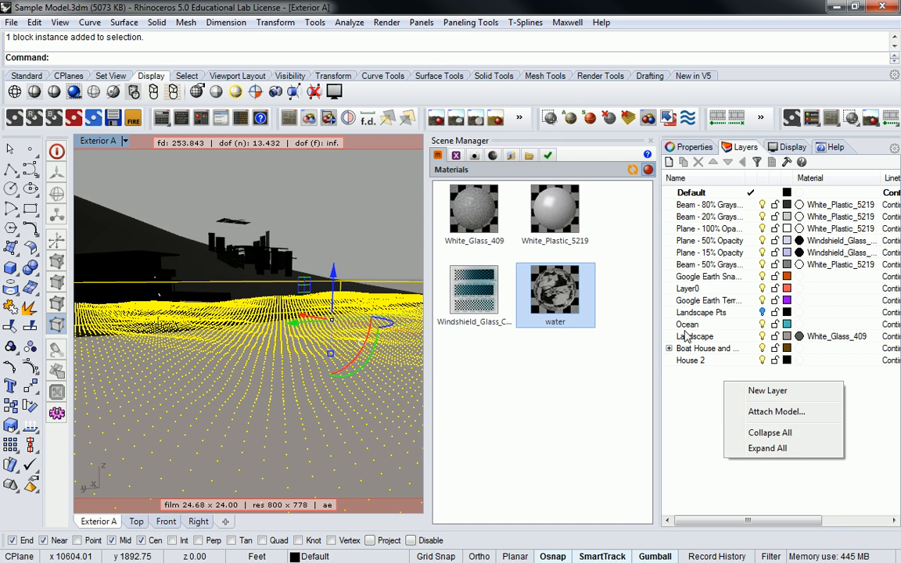
pyautogui.click(669, 162)
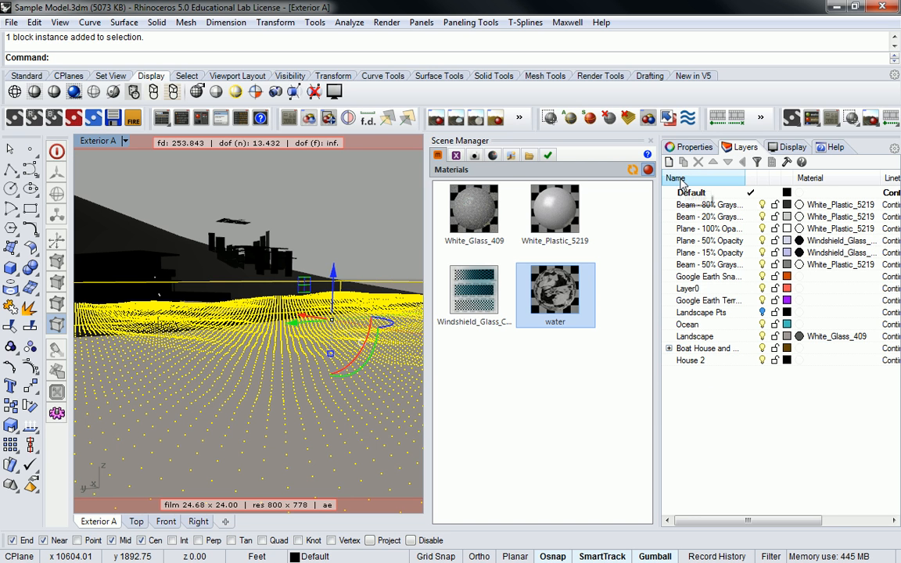
pyautogui.click(669, 162)
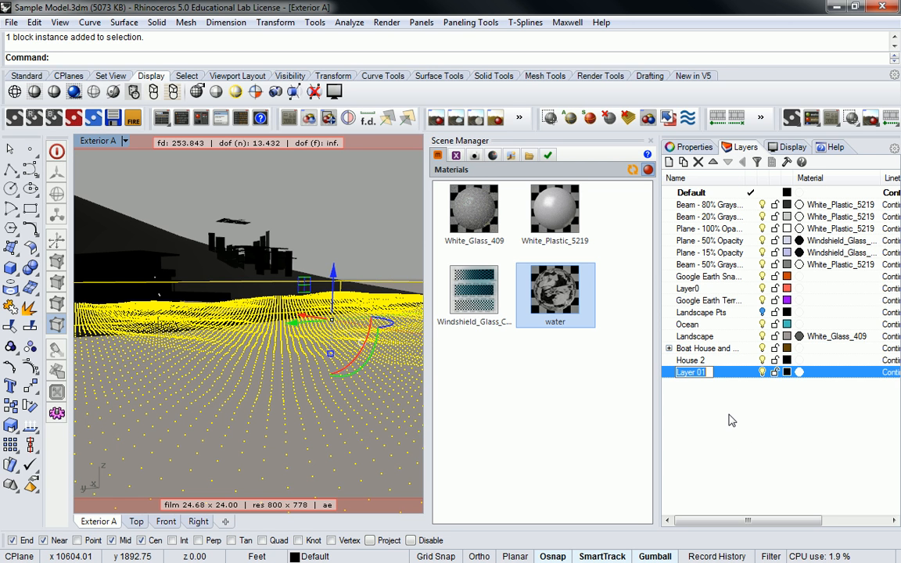
pyautogui.write('Maxwell Sea')
pyautogui.press('Return')
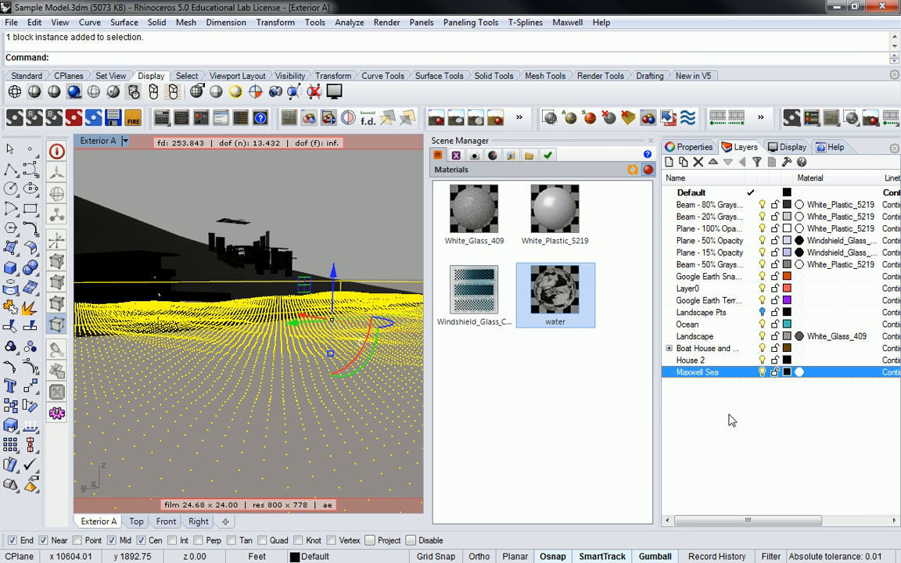
# Move the selected sea object to the Maxwell Sea layer and assign the water material to that layer
pyautogui.rightClick(698, 374)
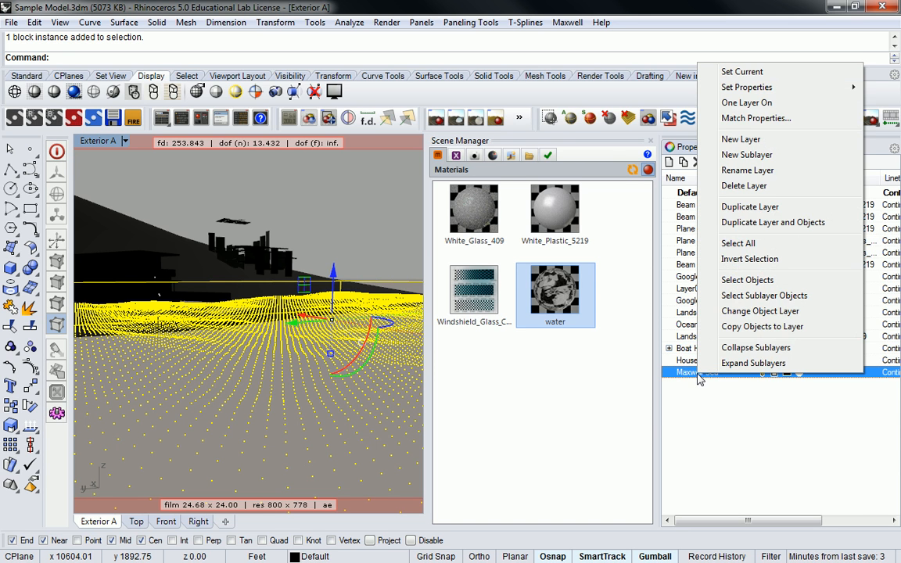
pyautogui.click(758, 313)
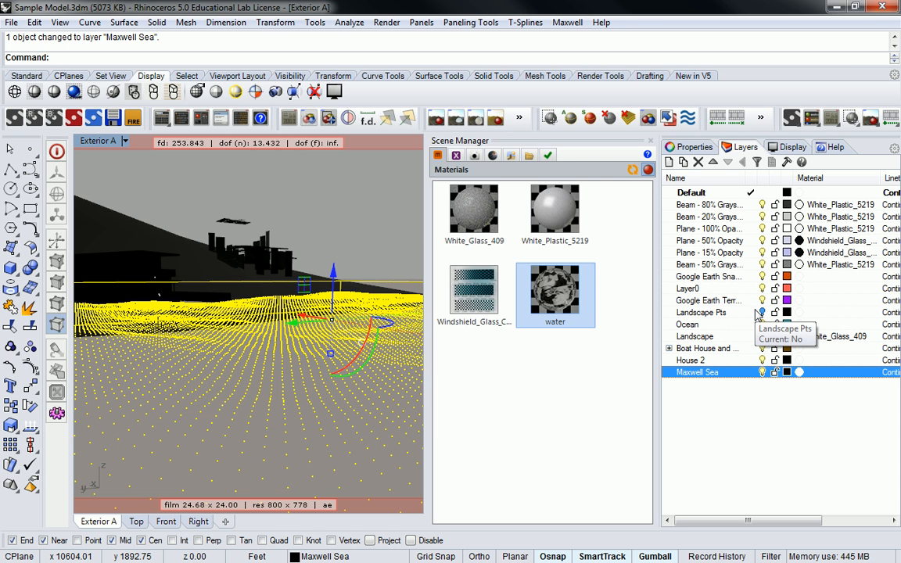
pyautogui.click(323, 197)
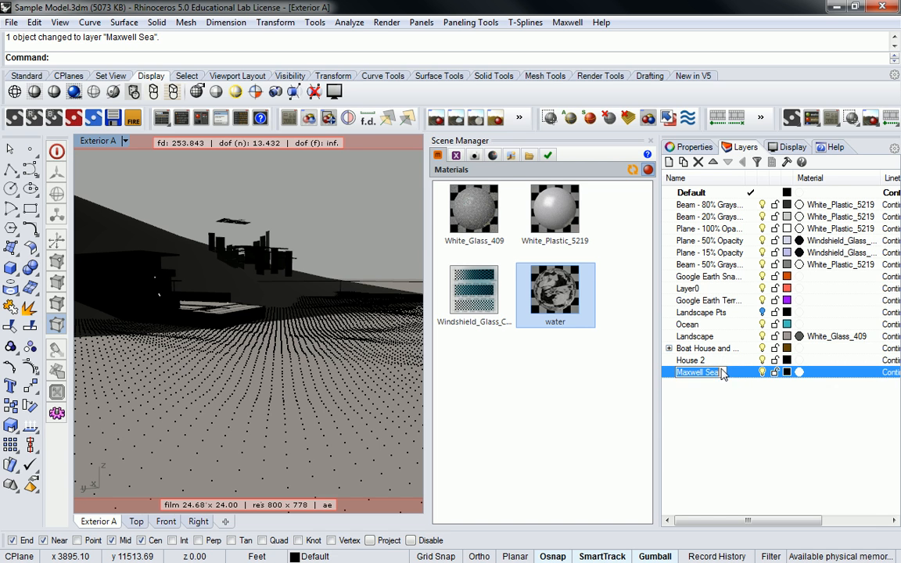
pyautogui.moveTo(502, 261); pyautogui.dragTo(806, 380)
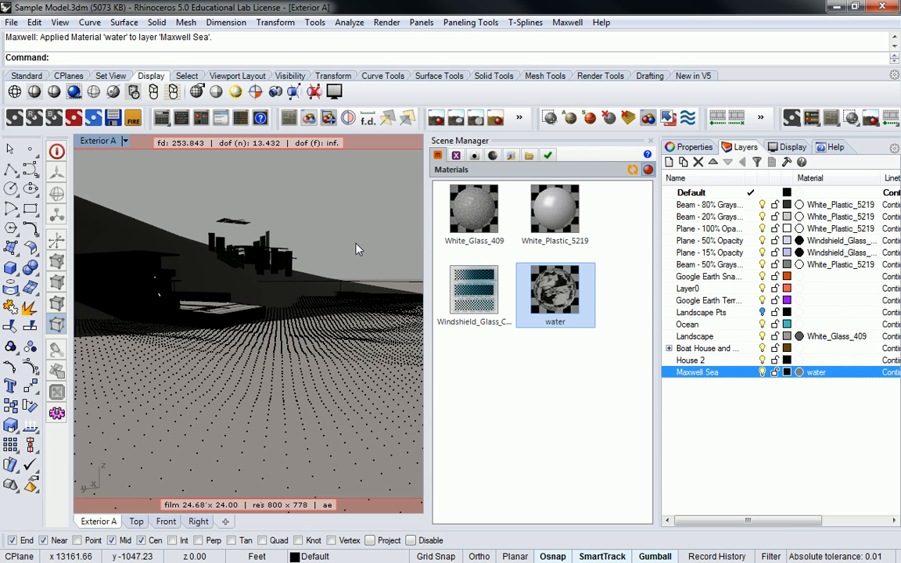
# Test-render the whole scene from the Exterior A view, and quit Maxwell Render while it is still rendering
pyautogui.scroll(3, 171, 257)
pyautogui.scroll(-3, 241, 289)
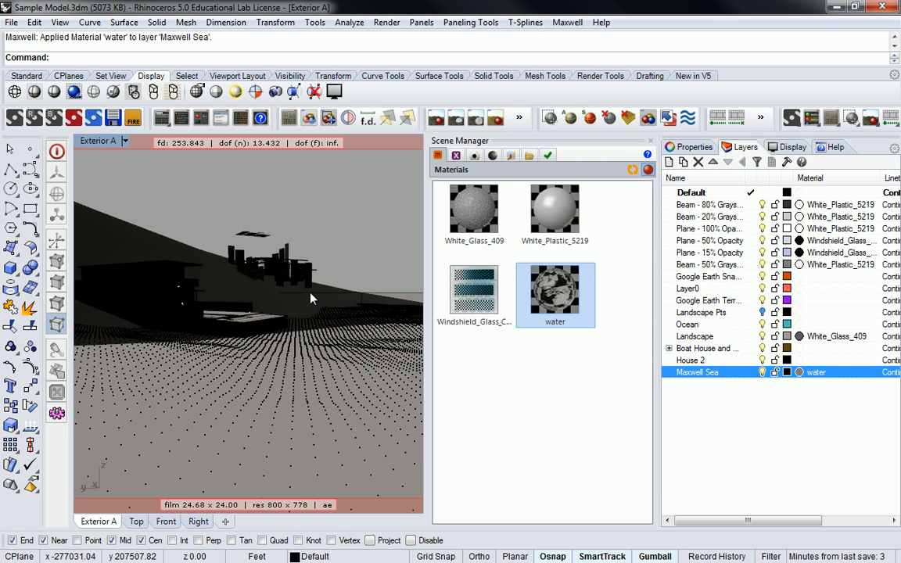
pyautogui.keyDown('shift'); pyautogui.moveTo(311, 294); pyautogui.dragTo(328, 280, button='right'); pyautogui.keyUp('shift')
pyautogui.scroll(-2, 287, 274)
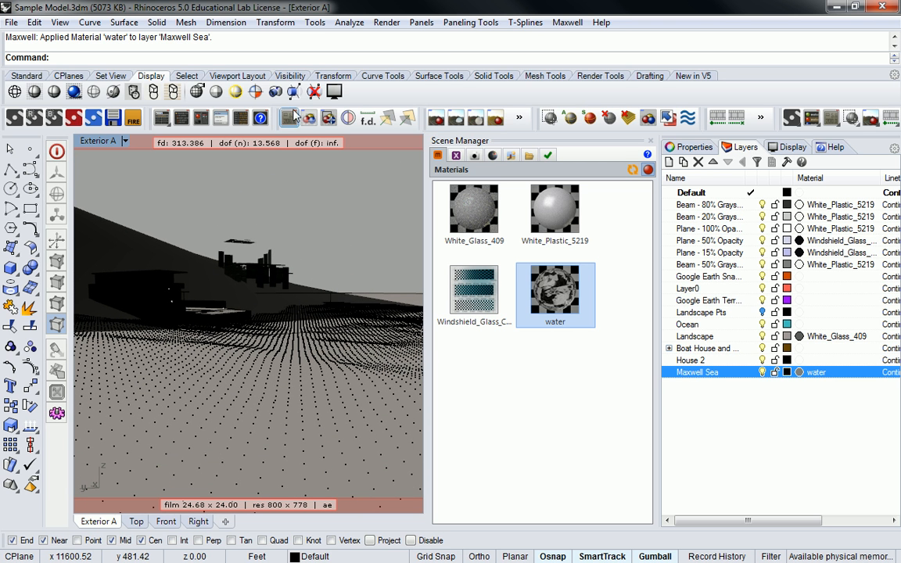
pyautogui.click(15, 118)
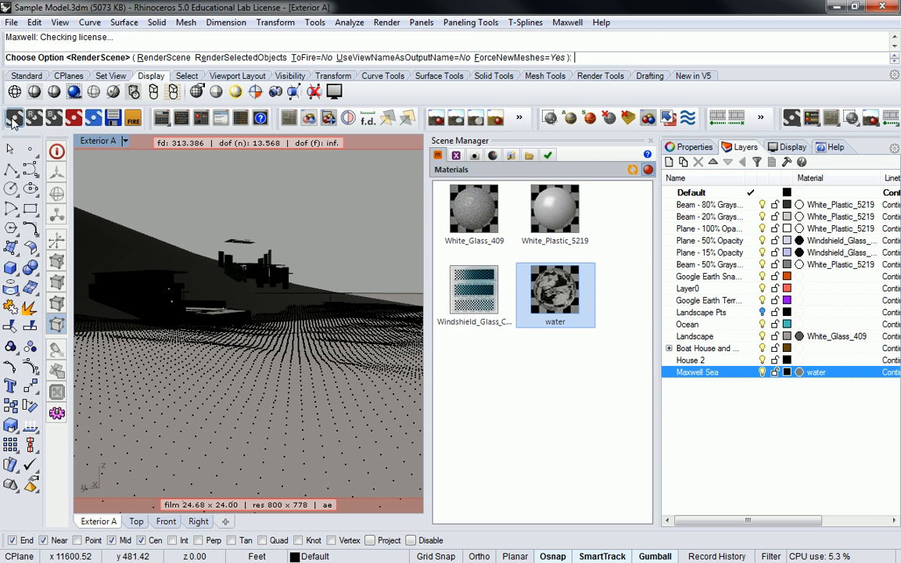
pyautogui.click(379, 352)
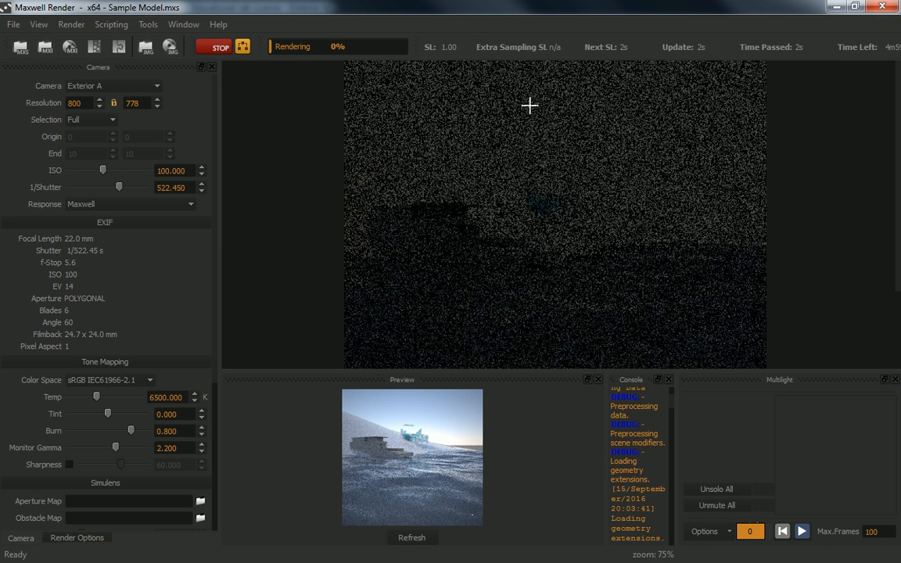
pyautogui.scroll(-2, 575, 242)
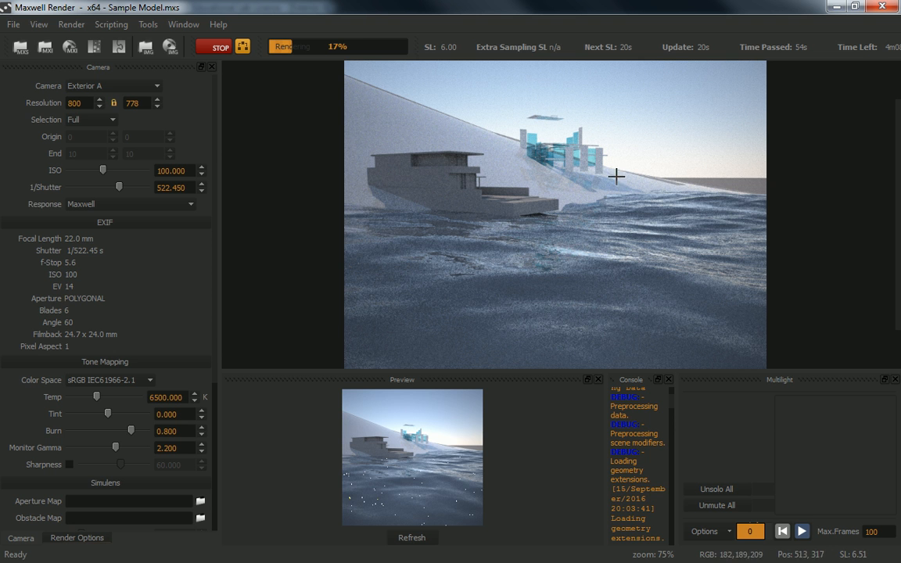
pyautogui.click(881, 7)
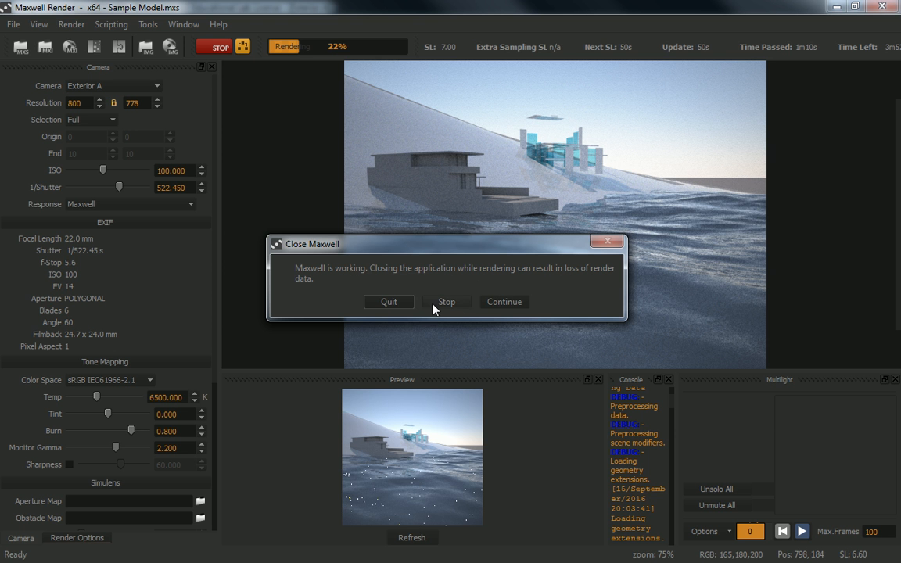
pyautogui.click(389, 301)
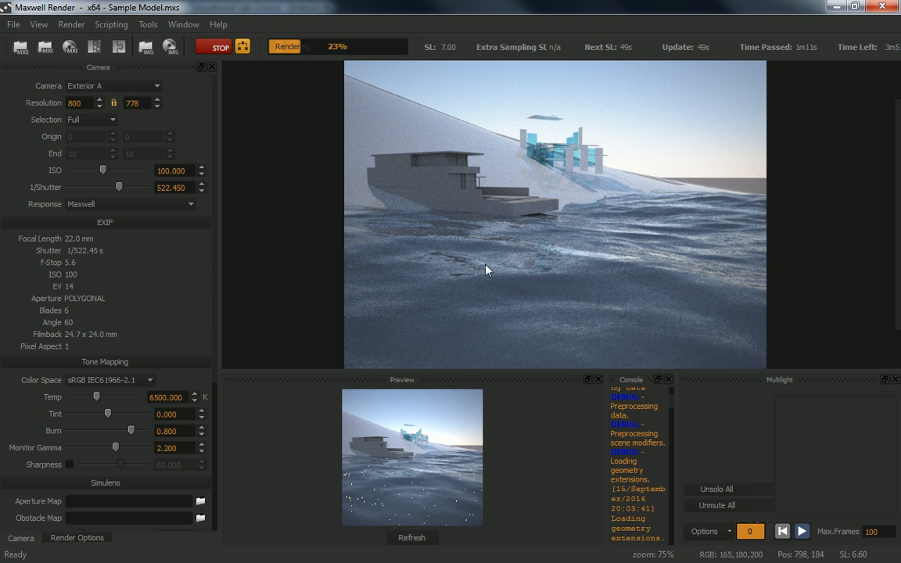
pyautogui.click(881, 8)
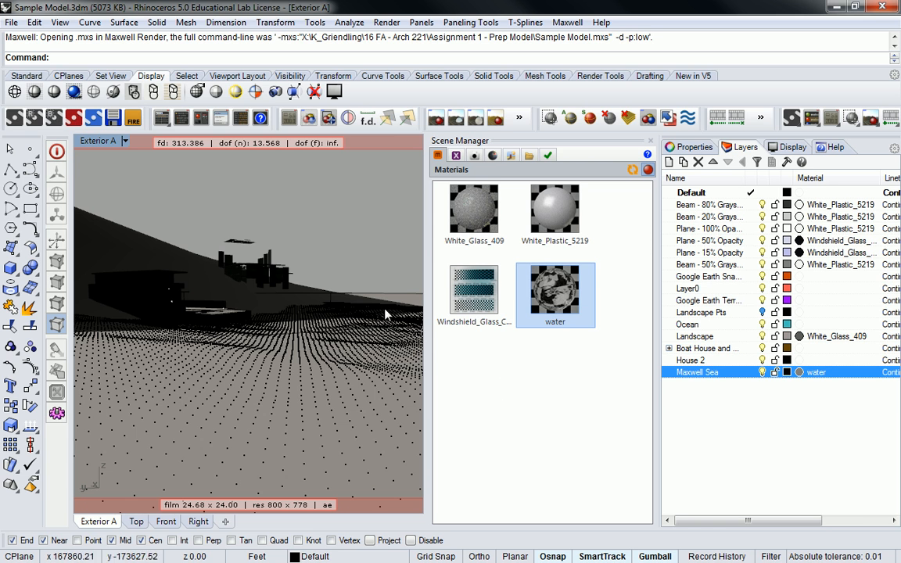
# Restore the four-viewport layout and delete the existing Maxwell Sea in the Top view
pyautogui.doubleClick(95, 141)
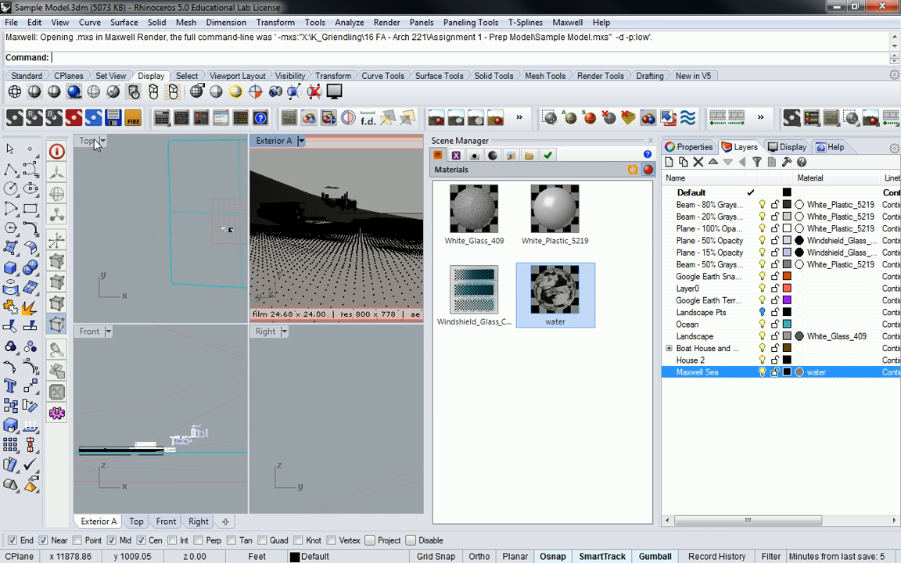
pyautogui.click(153, 222)
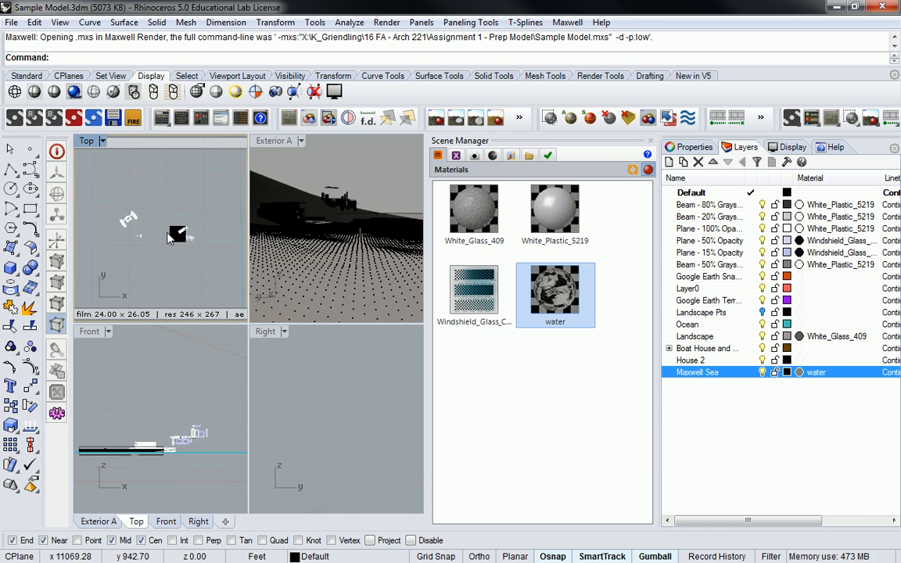
pyautogui.click(168, 235)
pyautogui.press('Delete')
pyautogui.scroll(-10, 196, 218)
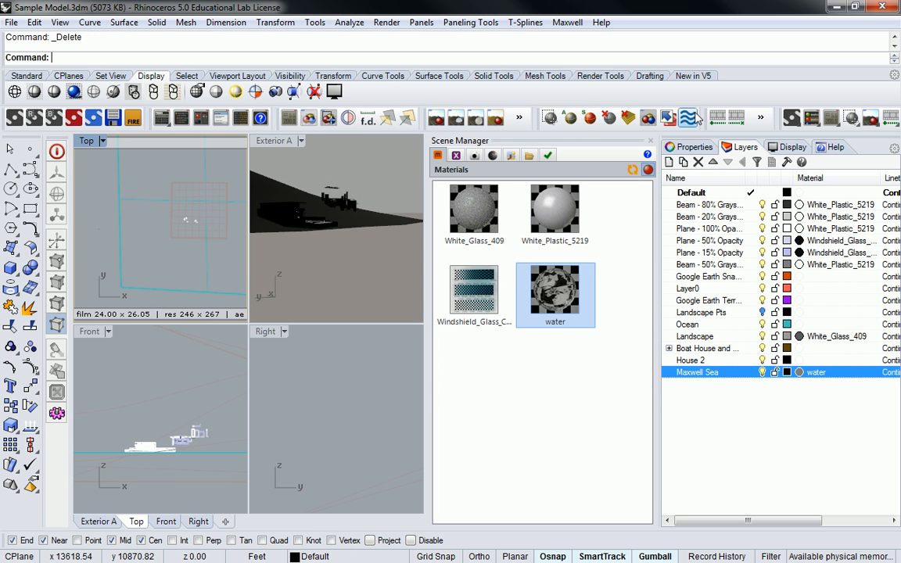
# Start a new Maxwell Sea as a point cloud and set its X size to 500 m
pyautogui.click(627, 119)
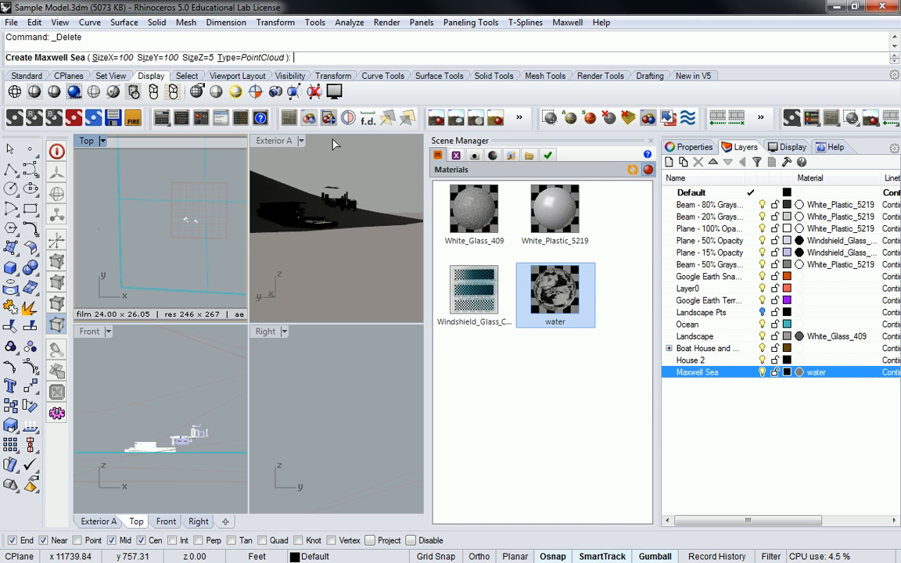
pyautogui.click(118, 57)
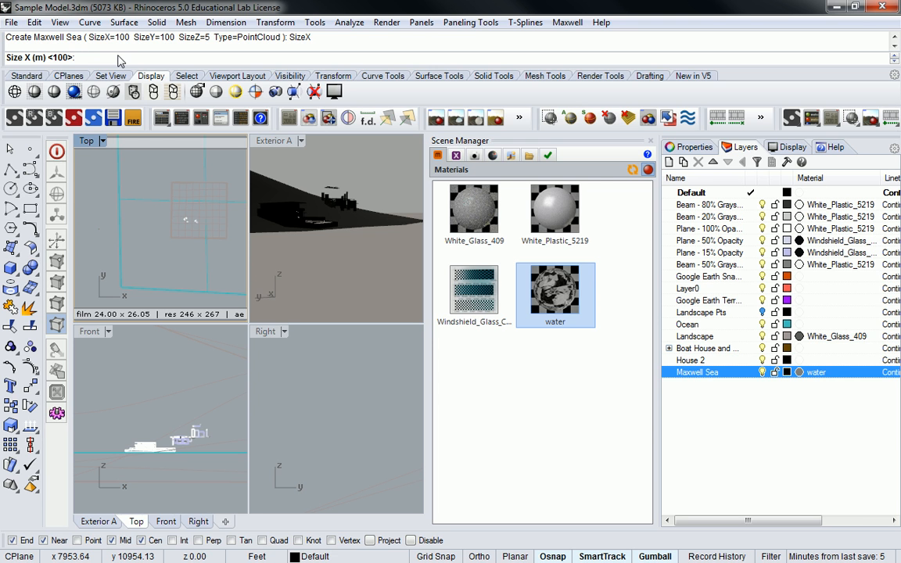
pyautogui.write('500')
pyautogui.press('Return')
pyautogui.write('500')
pyautogui.press('Return')
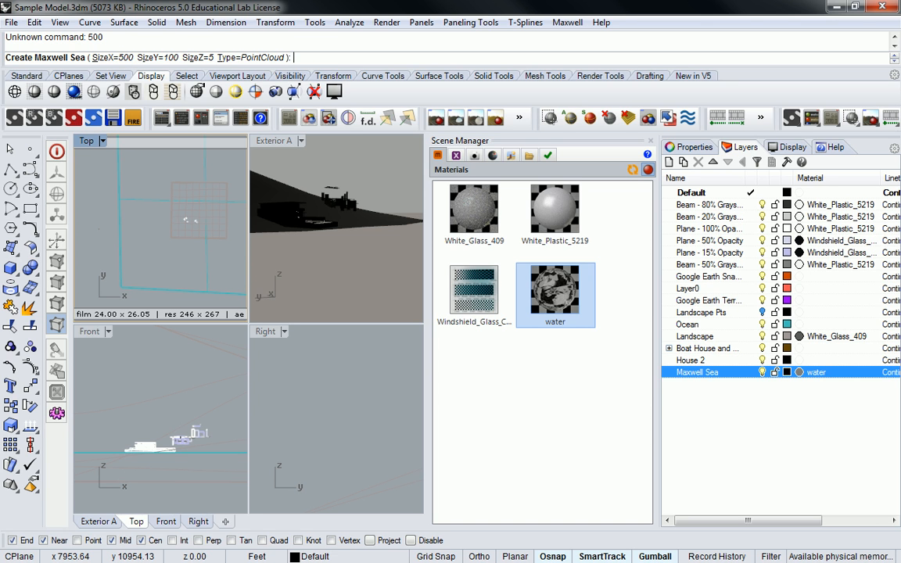
pyautogui.write('10')
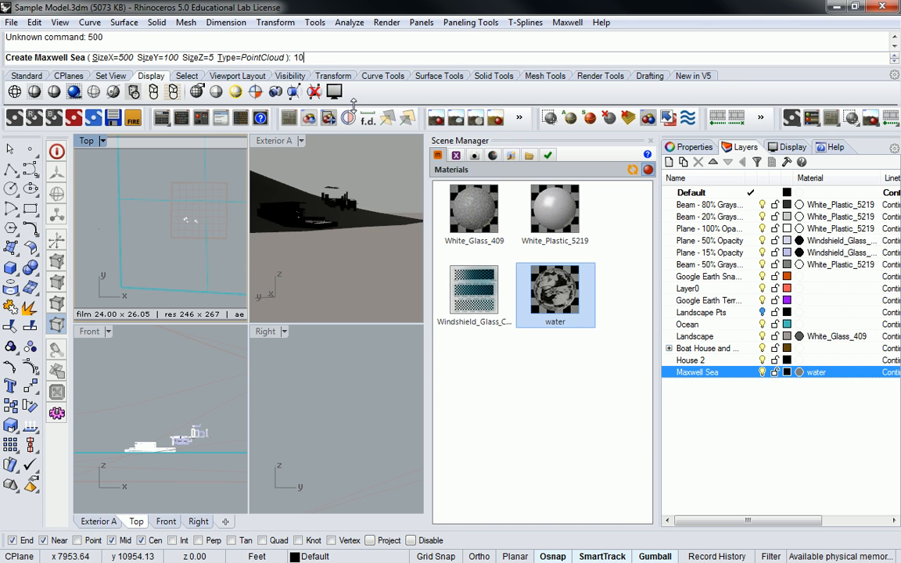
pyautogui.press('Return')
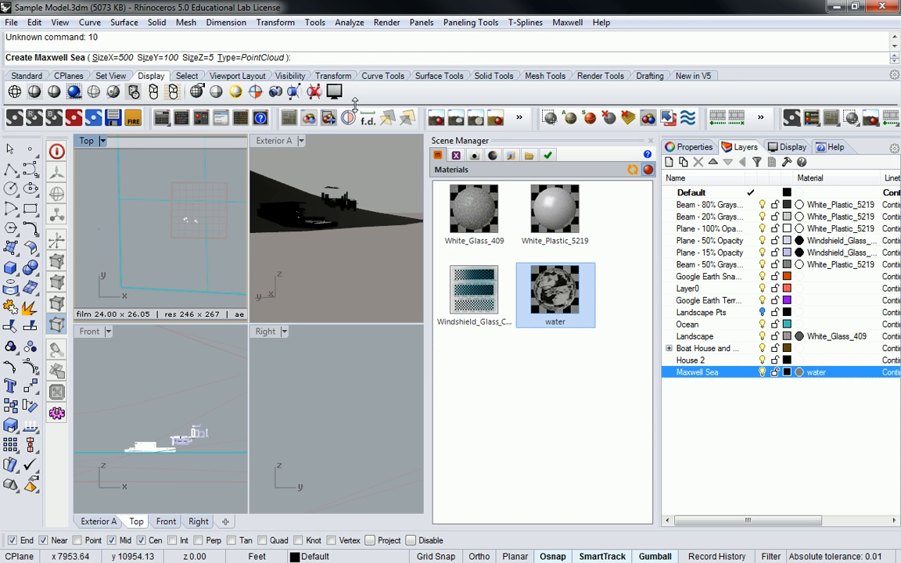
# Set the sea's Y size to 500 m and its Z size to 13 m, and create it
pyautogui.click(150, 58)
pyautogui.write('500')
pyautogui.press('Return')
pyautogui.click(207, 59)
pyautogui.write('13')
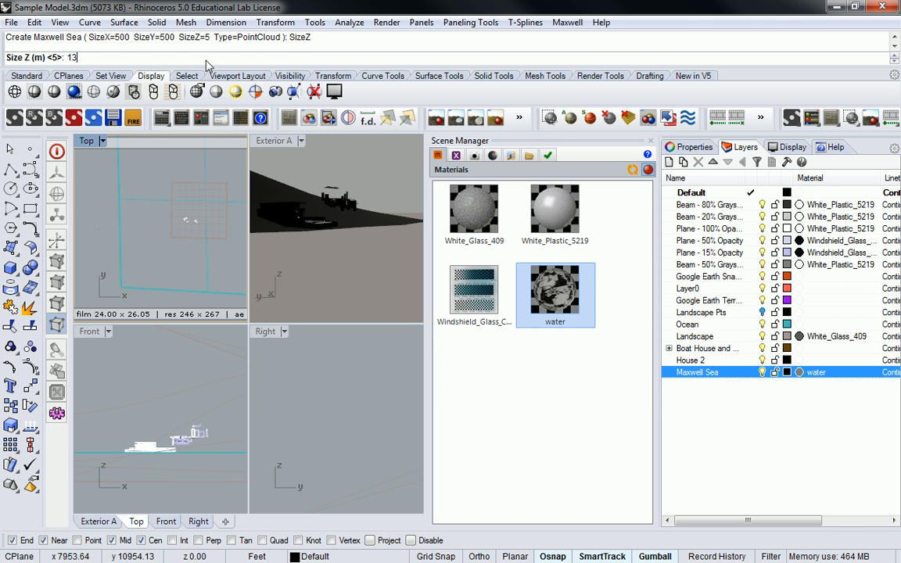
pyautogui.press('Return')
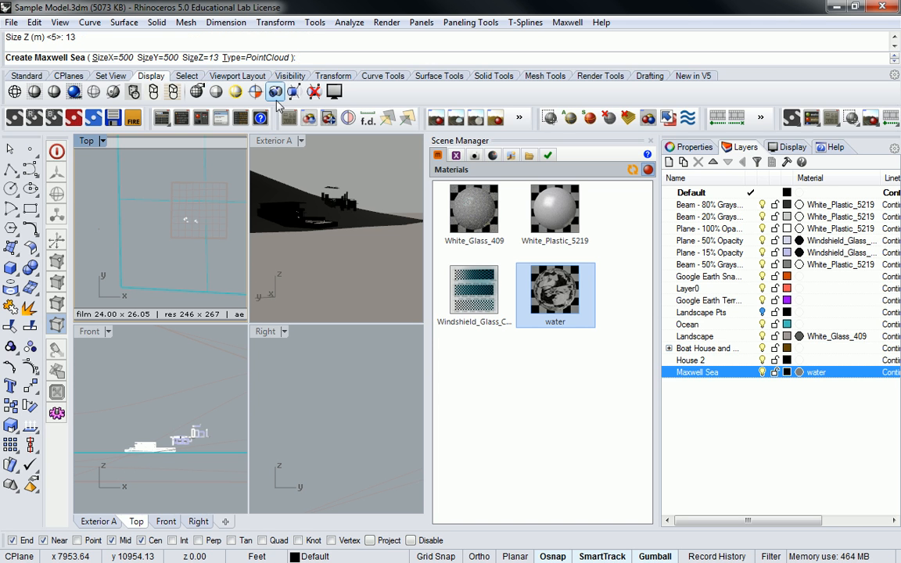
pyautogui.press('Return')
# Move the new sea along X over the houses in the Top view, and delete the flat Ocean surface
pyautogui.click(104, 223)
pyautogui.moveTo(141, 227); pyautogui.dragTo(227, 224)
pyautogui.click(93, 167)
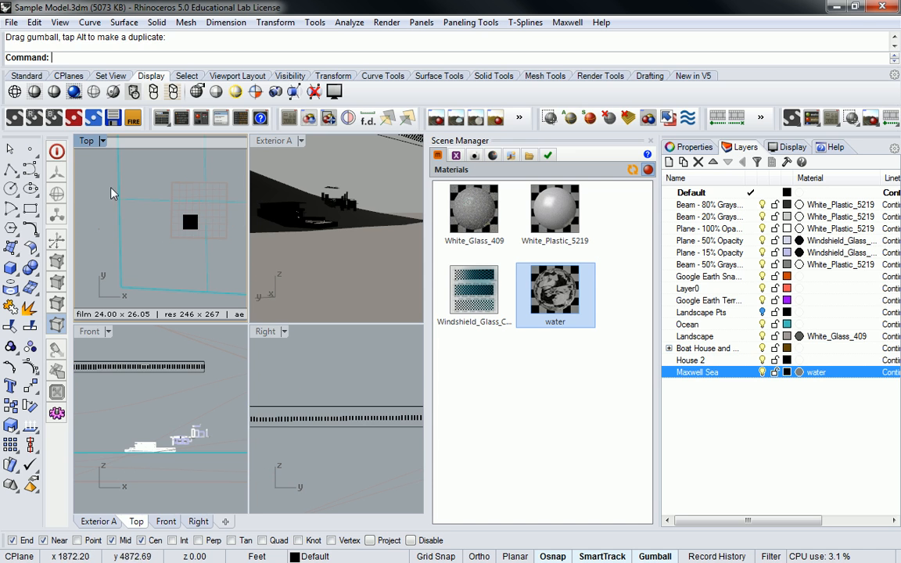
pyautogui.click(133, 203)
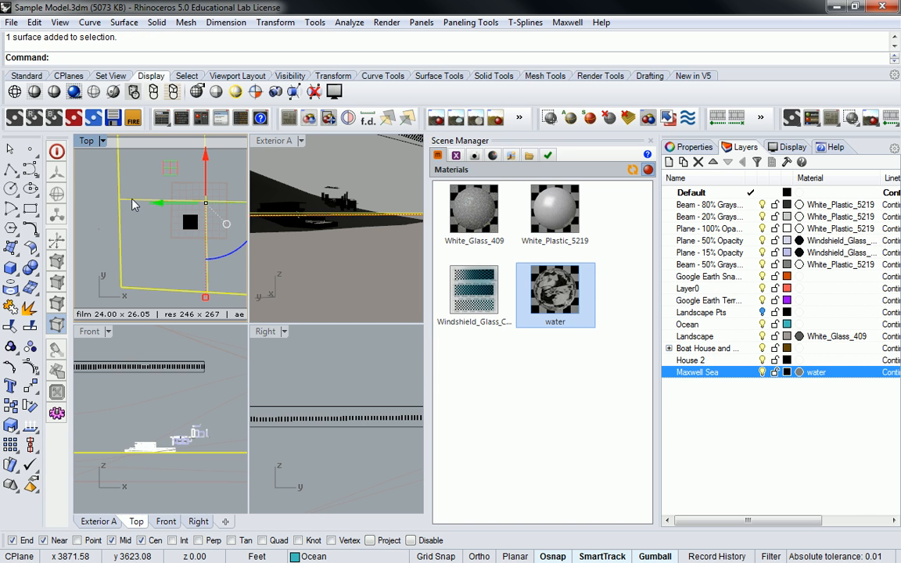
pyautogui.press('Delete')
# Select the new Maxwell Sea in the Top view and lower it along Z to house level in the Exterior A view
pyautogui.click(191, 224)
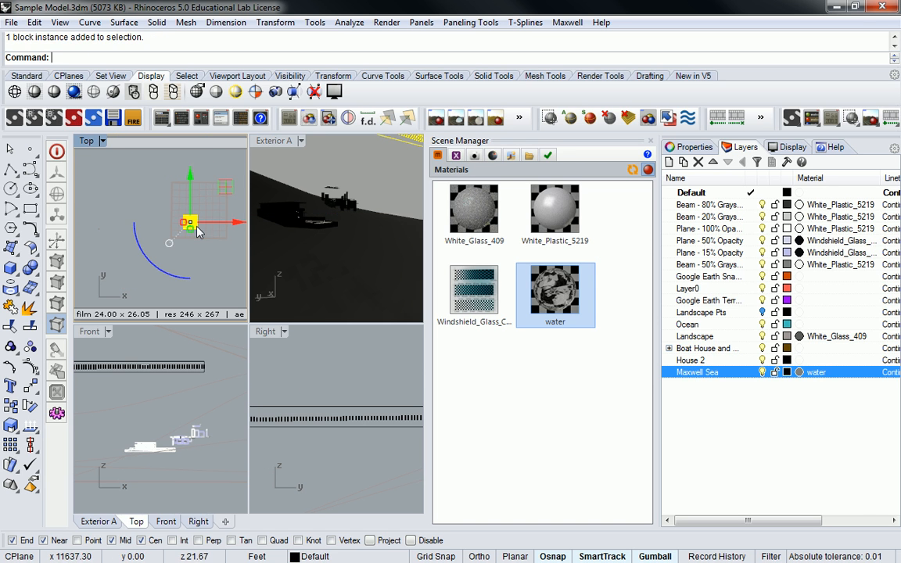
pyautogui.click(367, 181)
pyautogui.scroll(-3, 370, 183)
pyautogui.keyDown('shift'); pyautogui.moveTo(371, 177); pyautogui.dragTo(350, 229, button='right'); pyautogui.keyUp('shift')
pyautogui.moveTo(353, 228); pyautogui.dragTo(349, 278)
# Lower the sea slightly further along Z in the Front view, toward the base of the boat house
pyautogui.scroll(-4, 180, 406)
pyautogui.scroll(7, 176, 418)
pyautogui.scroll(6, 160, 431)
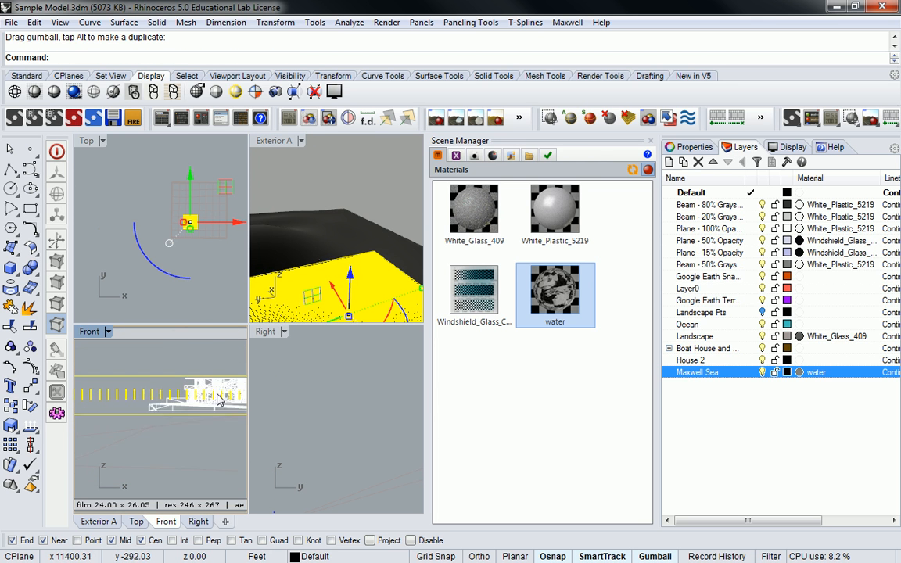
pyautogui.scroll(6, 209, 389)
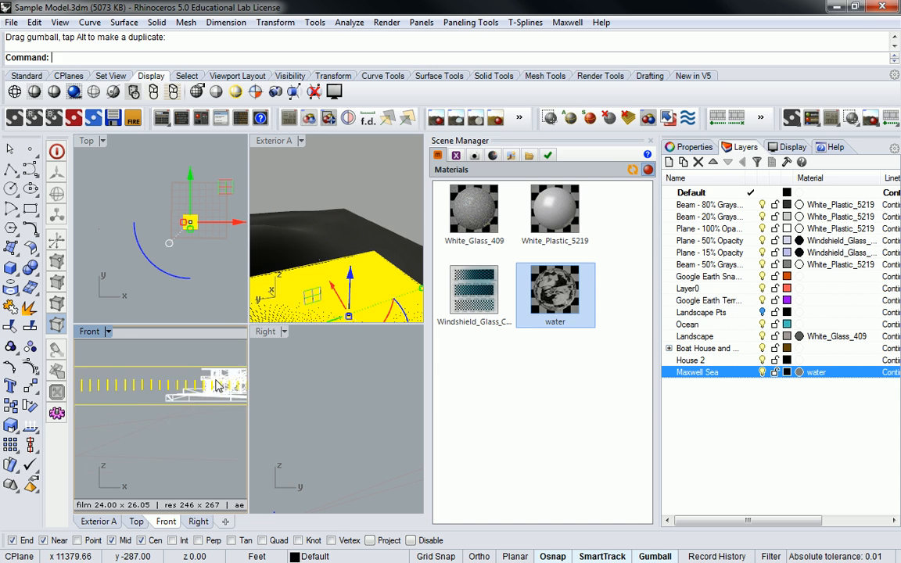
pyautogui.scroll(2, 159, 388)
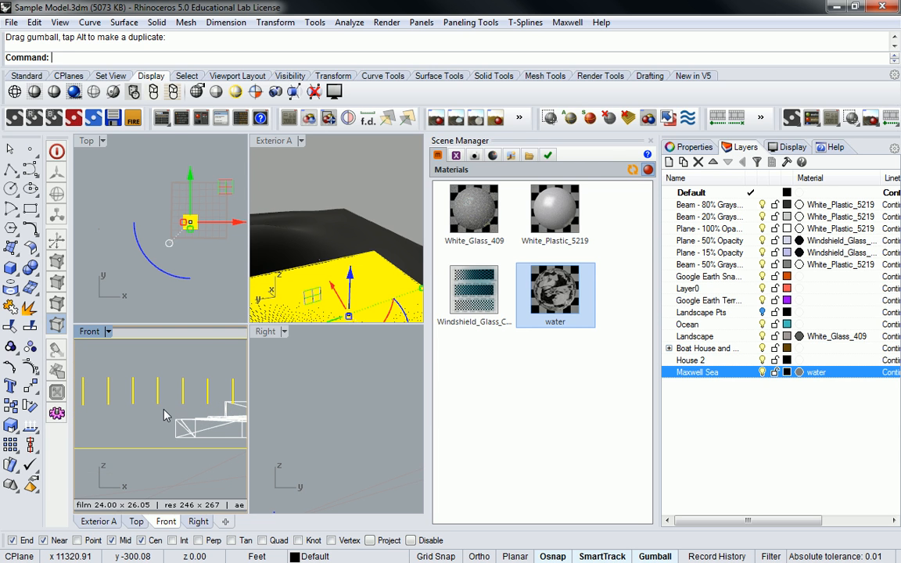
pyautogui.scroll(-8, 164, 415)
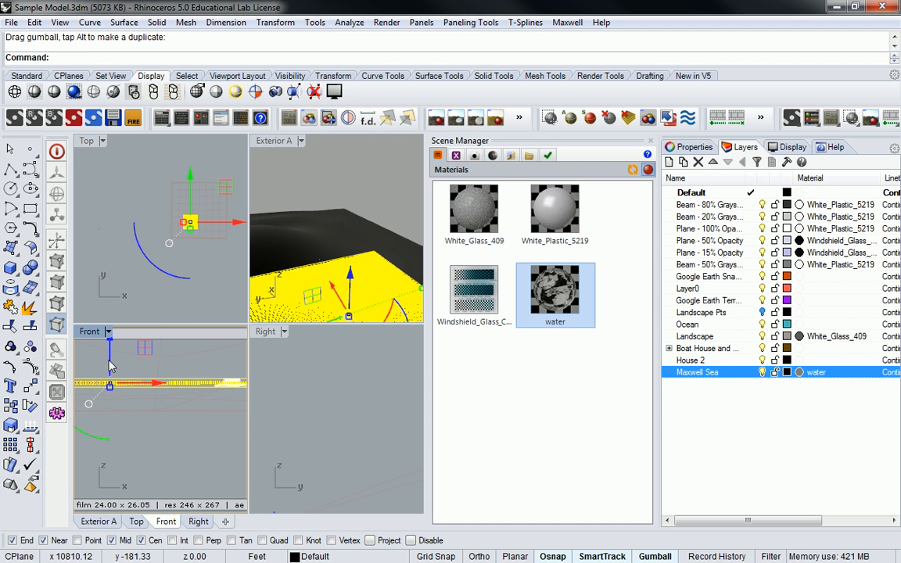
pyautogui.moveTo(109, 365); pyautogui.dragTo(114, 372)
# Fine-tune the sea's height against the boat house base with Move in the Front view, and check it in the Right view
pyautogui.scroll(6, 166, 401)
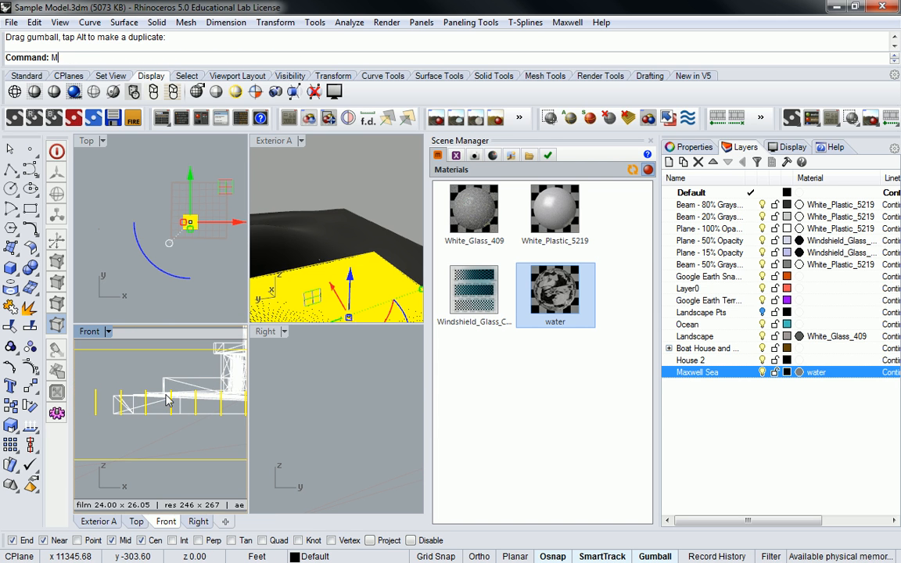
pyautogui.press('Return')
pyautogui.click(186, 432)
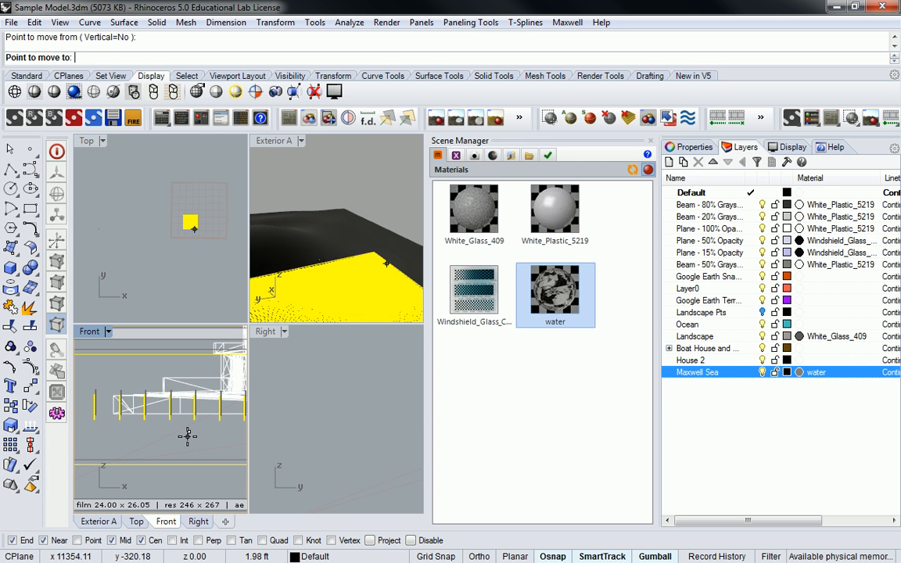
pyautogui.click(171, 391)
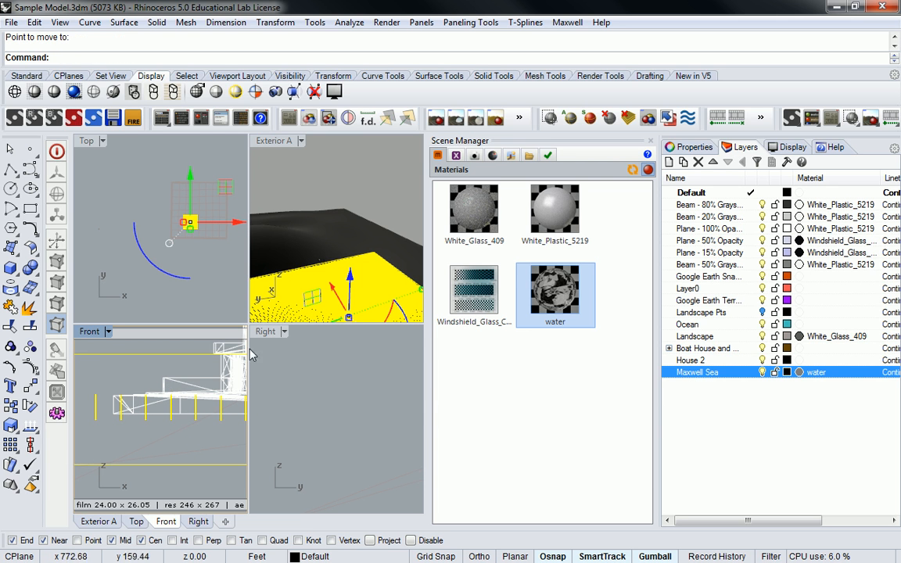
pyautogui.click(283, 335)
pyautogui.scroll(10, 309, 403)
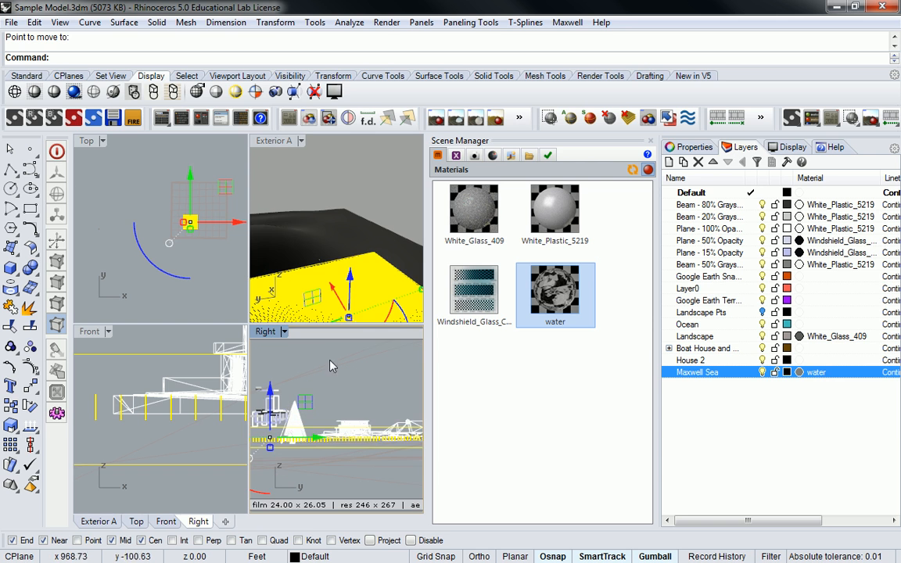
# Frame the houses and the new sea from near water level in the Exterior A view, and maximize that viewport
pyautogui.click(392, 187)
pyautogui.scroll(-4, 386, 243)
pyautogui.moveTo(386, 241); pyautogui.dragTo(343, 182, button='right')
pyautogui.scroll(9, 353, 256)
pyautogui.scroll(8, 352, 234)
pyautogui.scroll(-1, 383, 223)
pyautogui.moveTo(386, 228)
pyautogui.mouseDown(button='right')
pyautogui.moveTo(411, 199)
pyautogui.moveTo(379, 227)
pyautogui.moveTo(335, 205)
pyautogui.moveTo(359, 211)
pyautogui.moveTo(341, 190)
pyautogui.moveTo(380, 216)
pyautogui.mouseUp(button='right')
pyautogui.moveTo(307, 205); pyautogui.dragTo(398, 212, button='right')
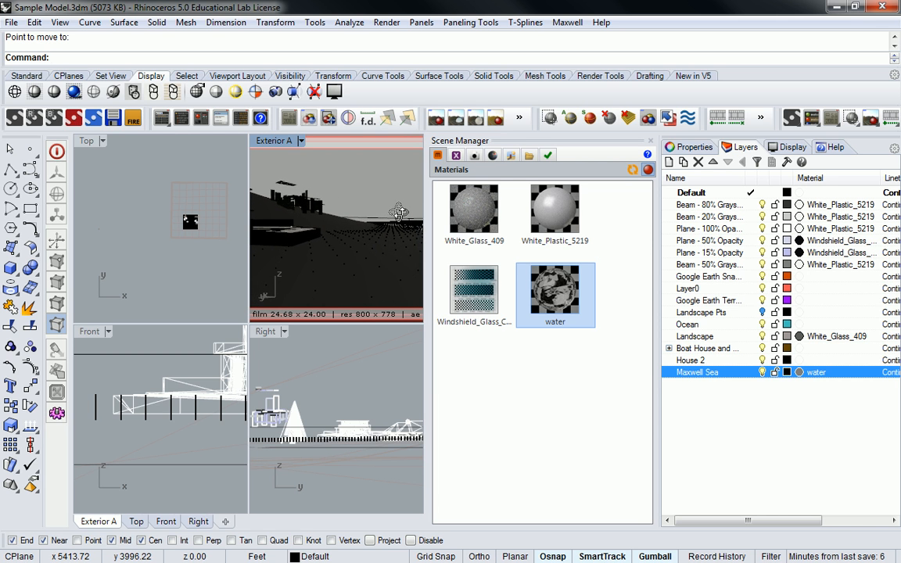
pyautogui.doubleClick(271, 142)
pyautogui.moveTo(262, 275); pyautogui.dragTo(298, 270, button='right')
pyautogui.scroll(-2, 312, 277)
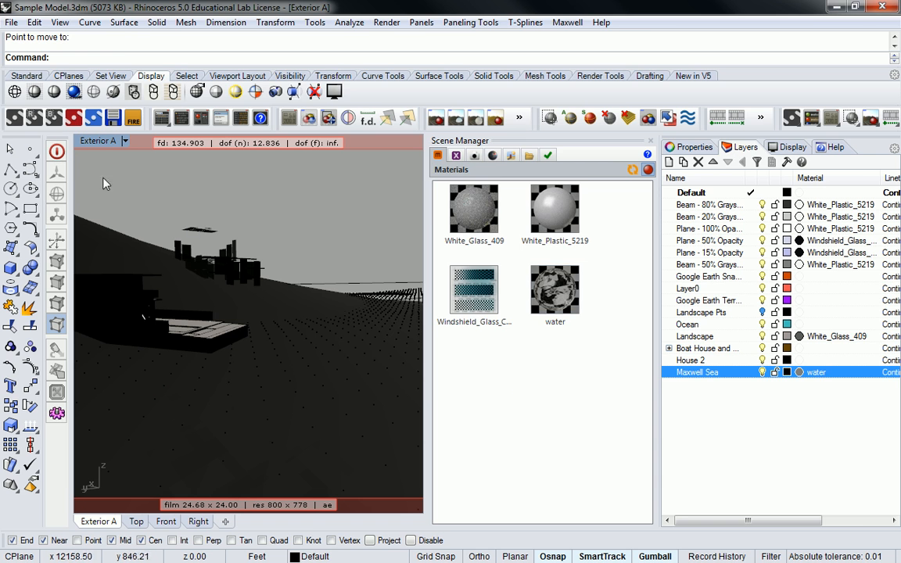
# Render the Exterior A view with Maxwell, overwriting the existing output files, and return to the Rhino model
pyautogui.click(14, 118)
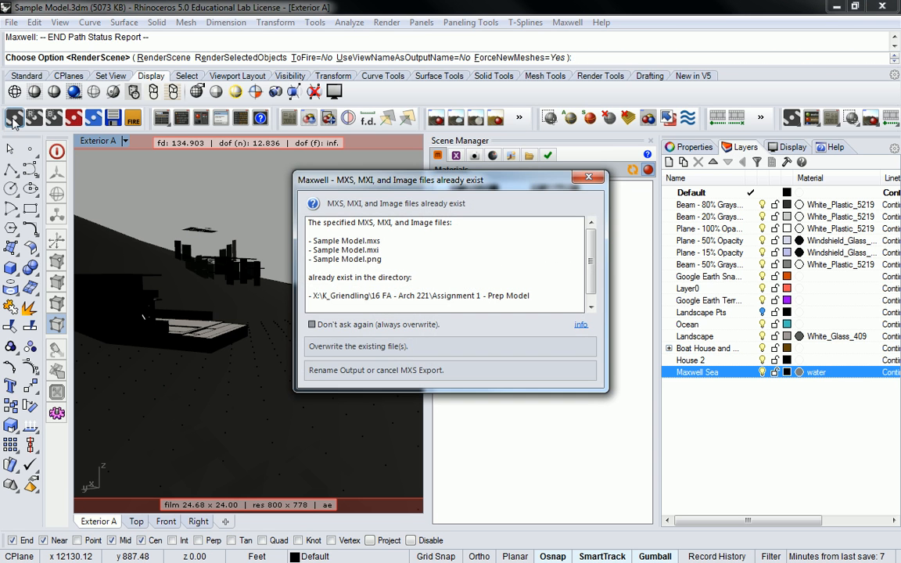
pyautogui.click(412, 347)
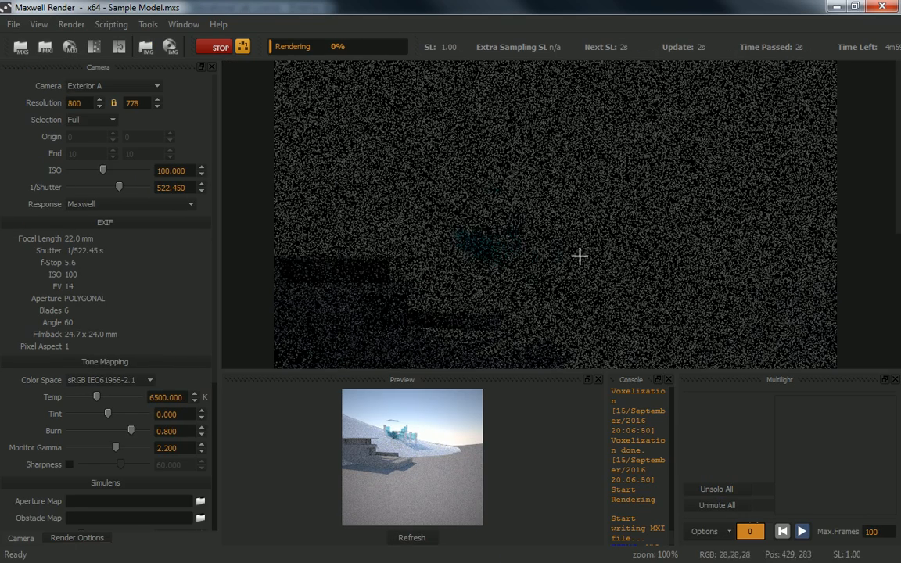
pyautogui.click(834, 9)
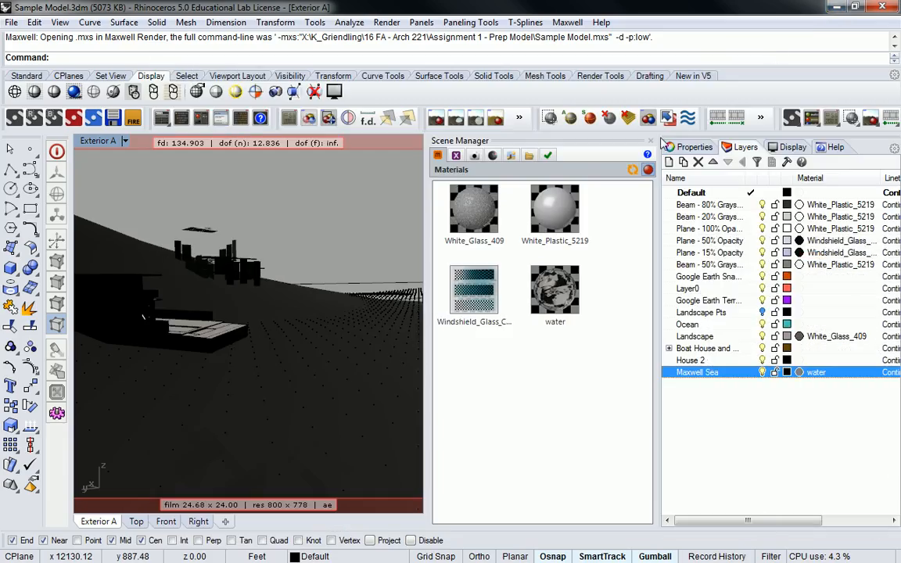
# Assign the new sea object to the Maxwell Sea layer and render the scene again, overwriting the existing output files
pyautogui.click(364, 321)
pyautogui.rightClick(734, 374)
pyautogui.click(780, 309)
pyautogui.click(379, 259)
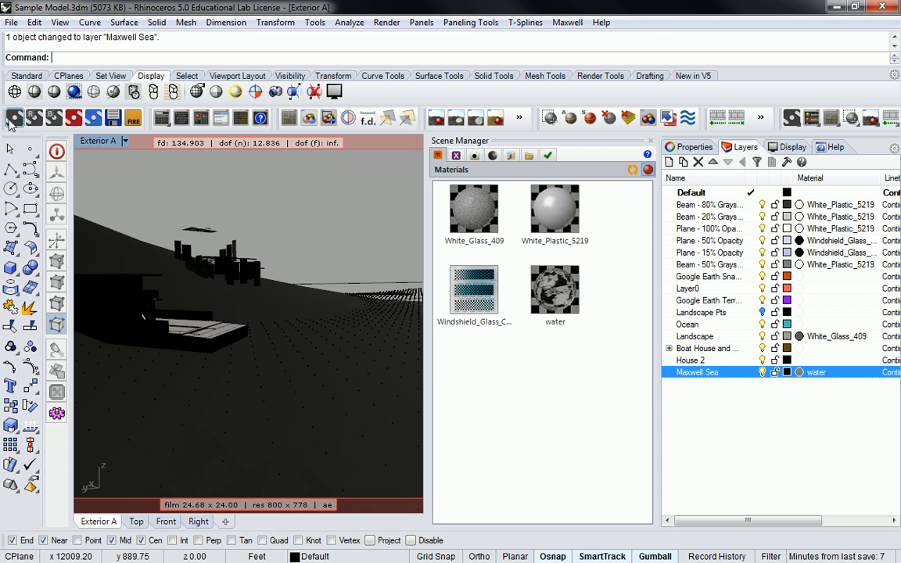
pyautogui.click(14, 118)
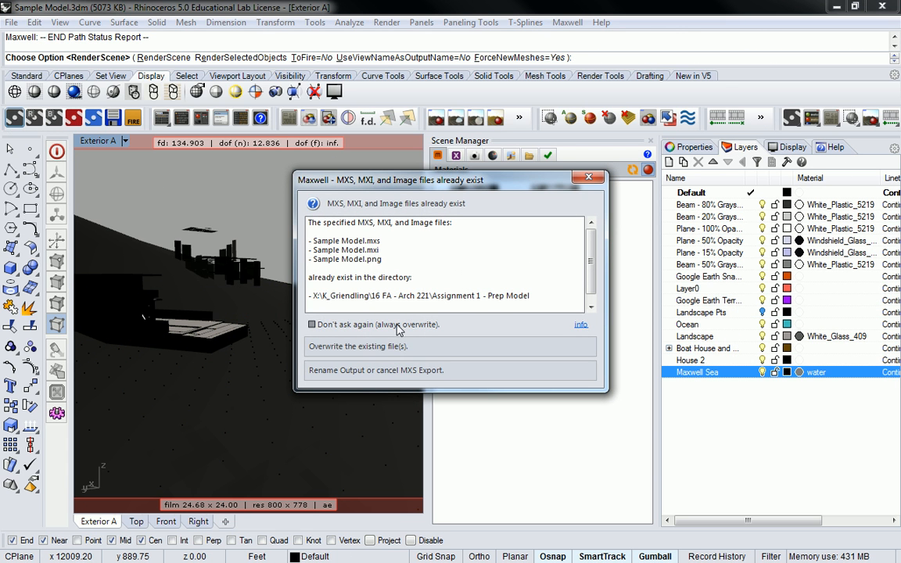
pyautogui.click(342, 347)
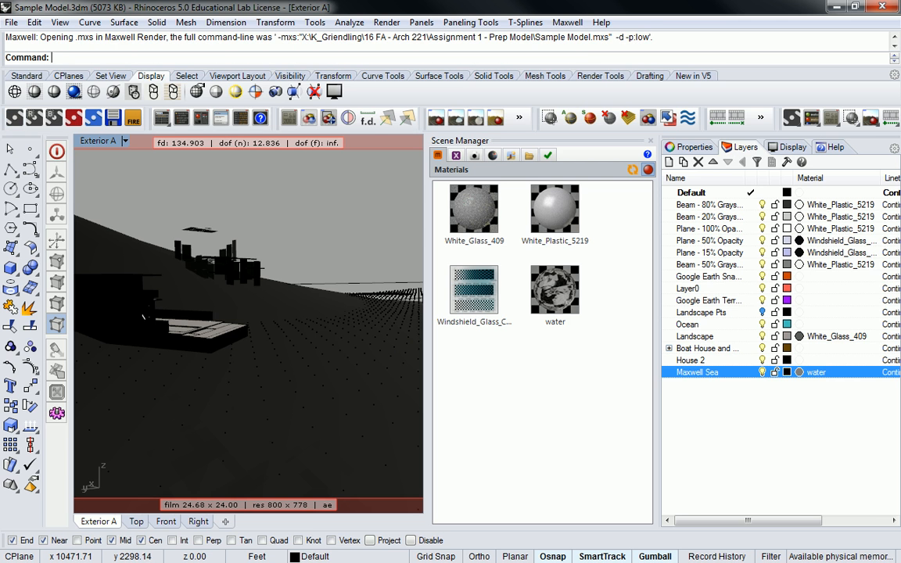